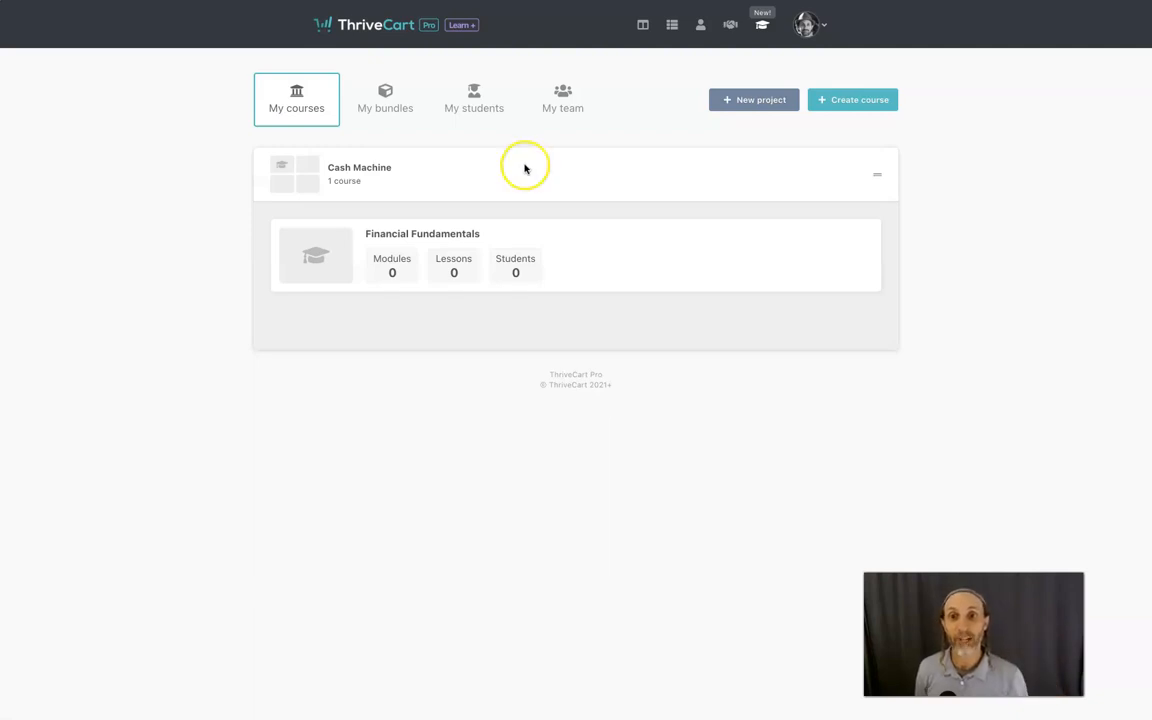
Step: Open the Financial Fundamentals course for editing and create a module named "Test" available to all students
{"action": "left_click", "coordinate": [442, 232]}
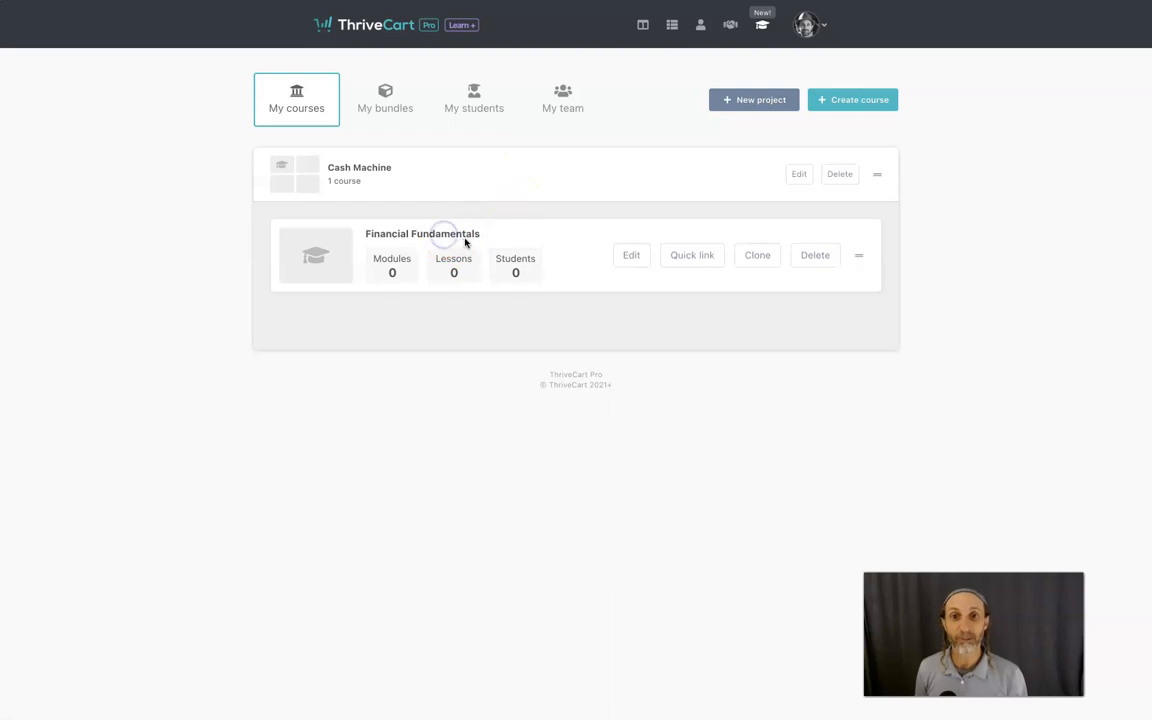
{"action": "left_click", "coordinate": [633, 257]}
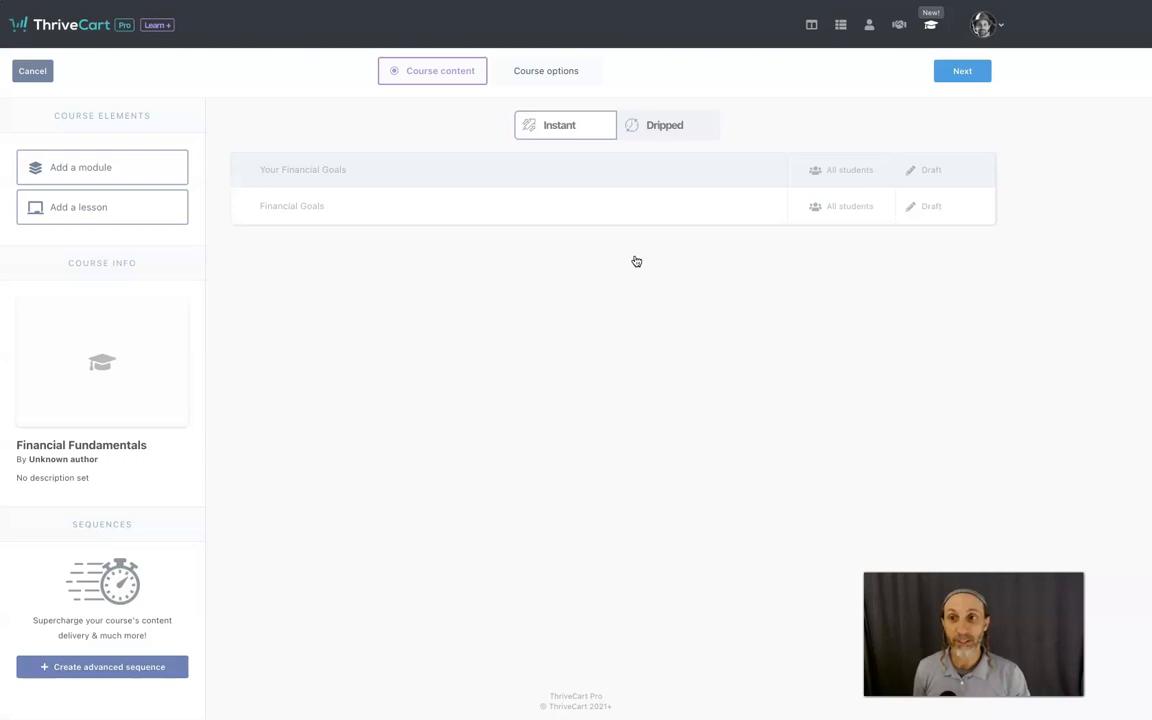
{"action": "left_click", "coordinate": [121, 178]}
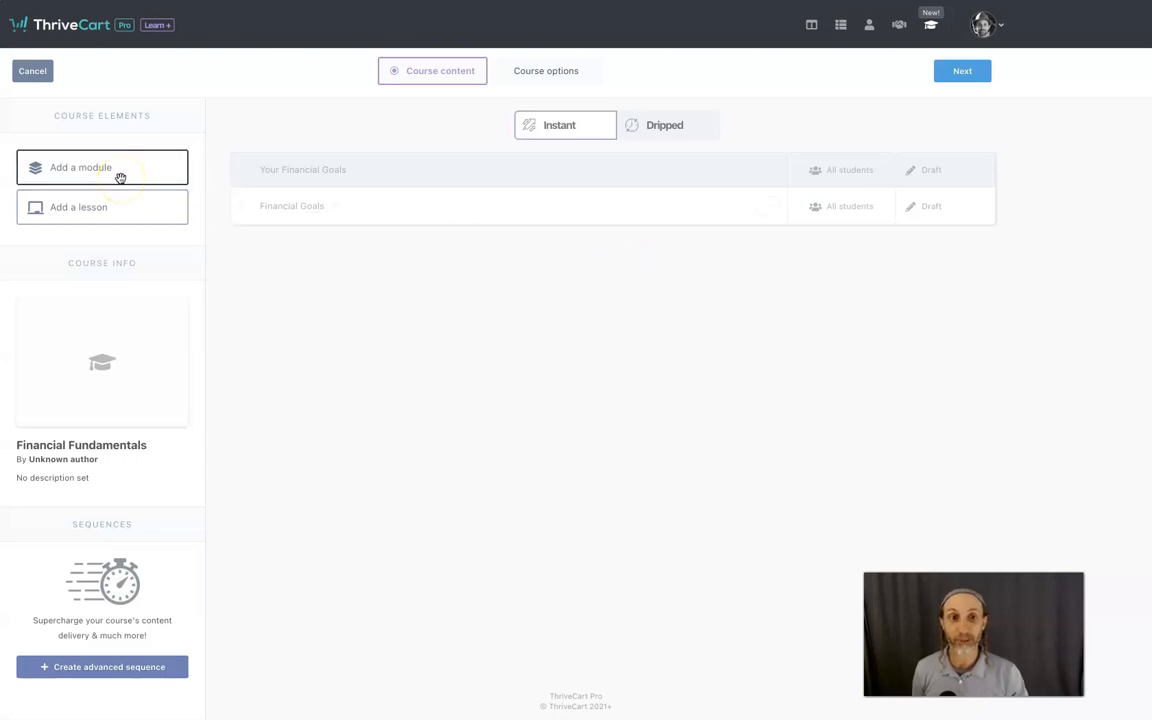
{"action": "left_click", "coordinate": [121, 178]}
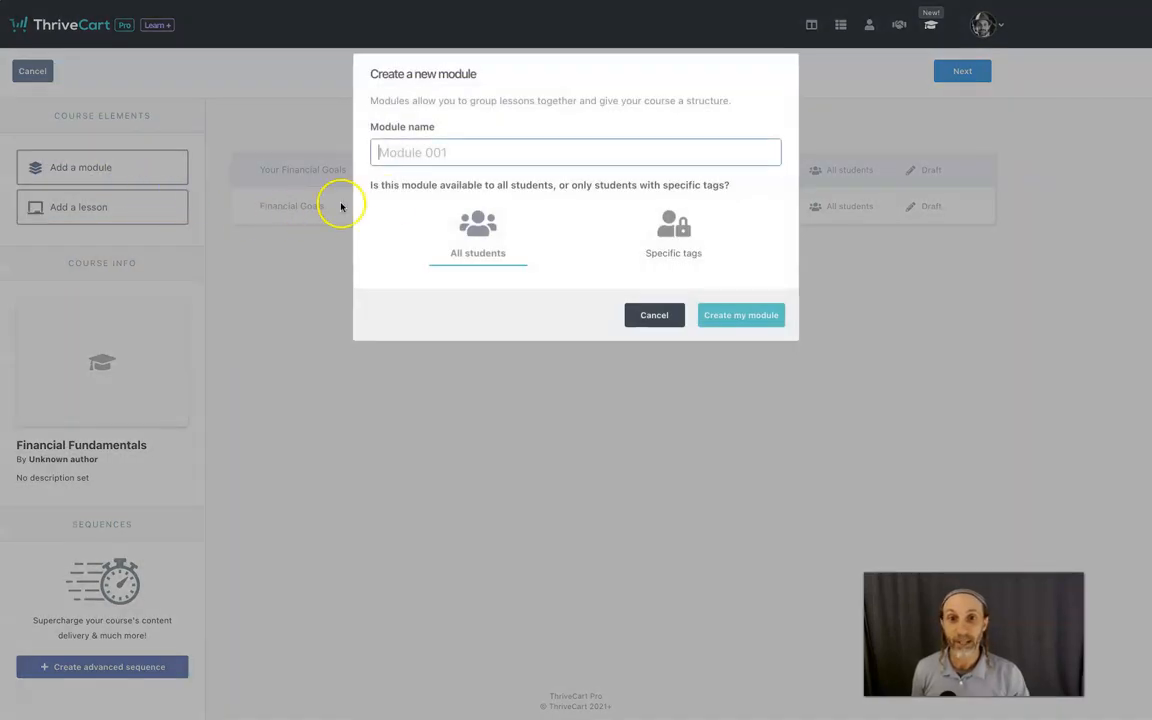
{"action": "type", "text": "Test"}
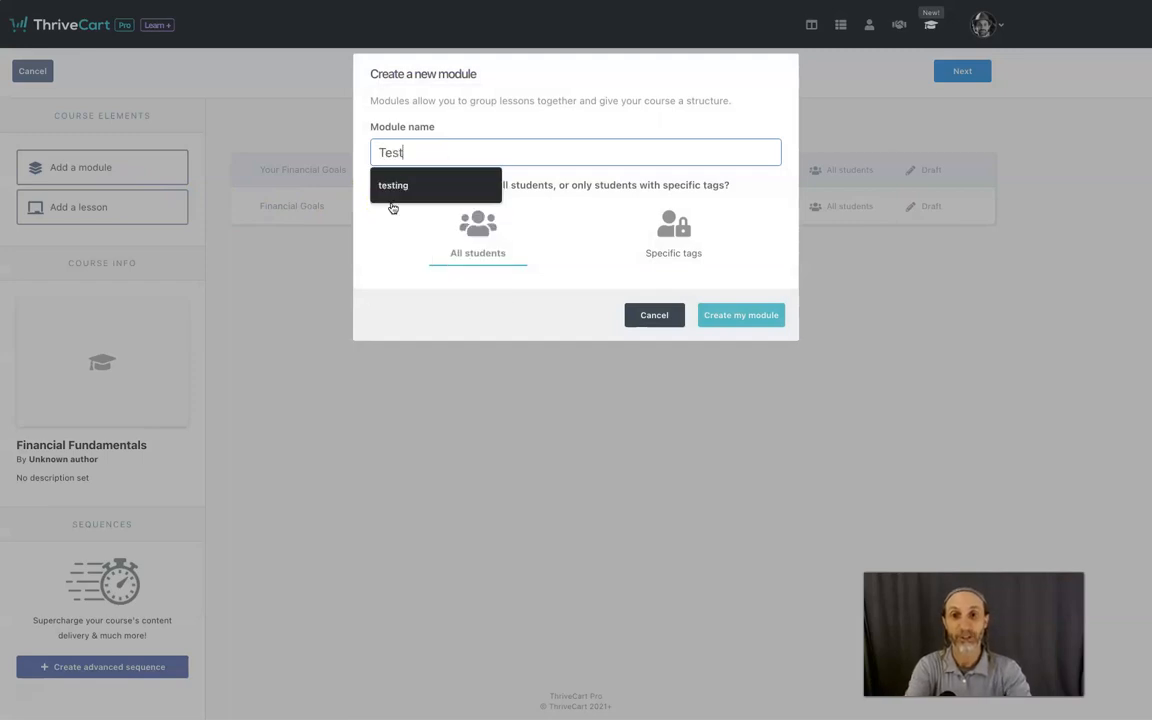
{"action": "left_click", "coordinate": [428, 232]}
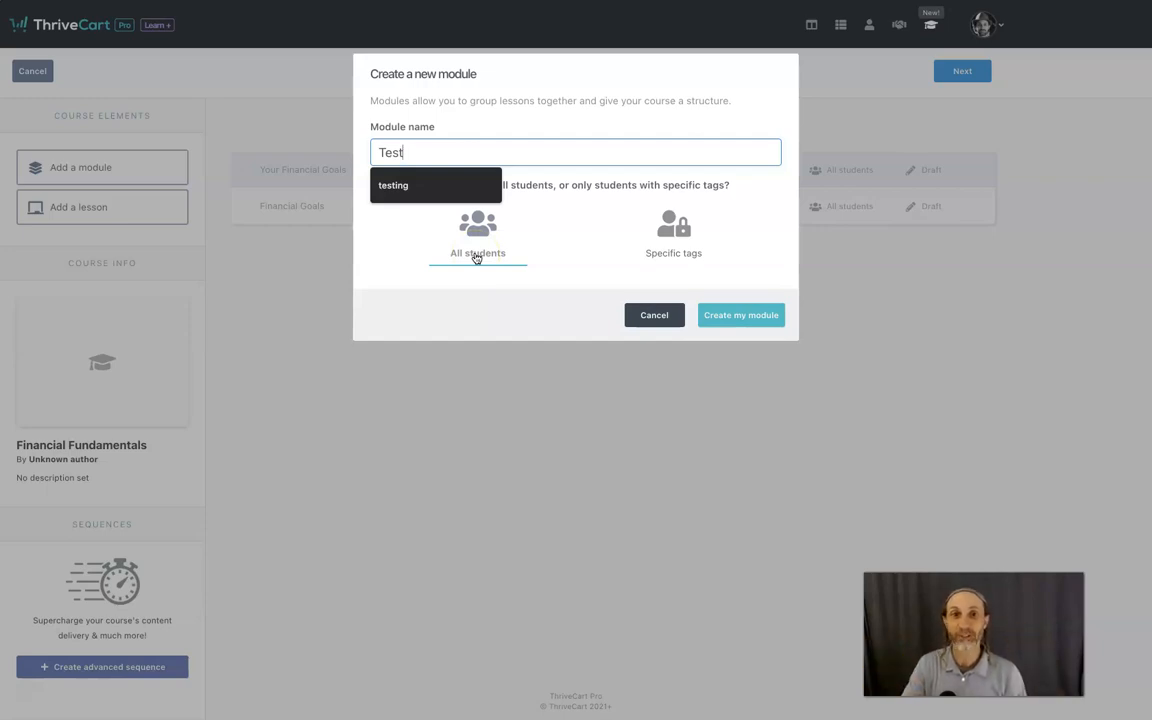
{"action": "left_click", "coordinate": [574, 187]}
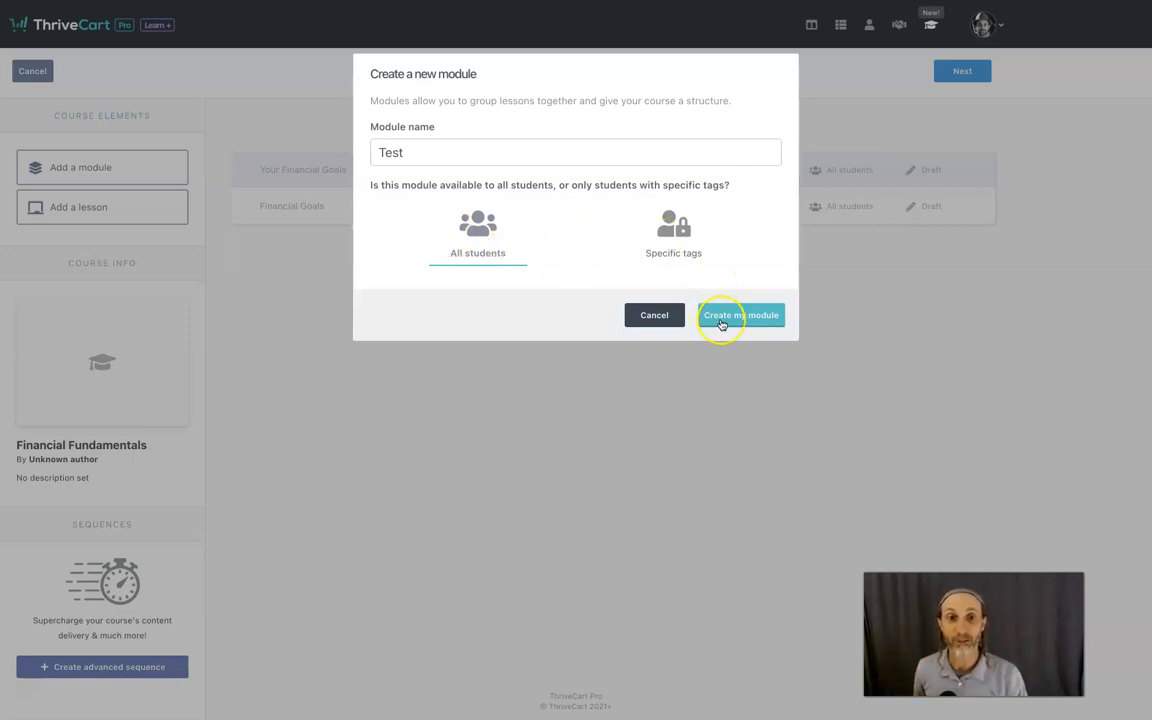
{"action": "left_click", "coordinate": [721, 322]}
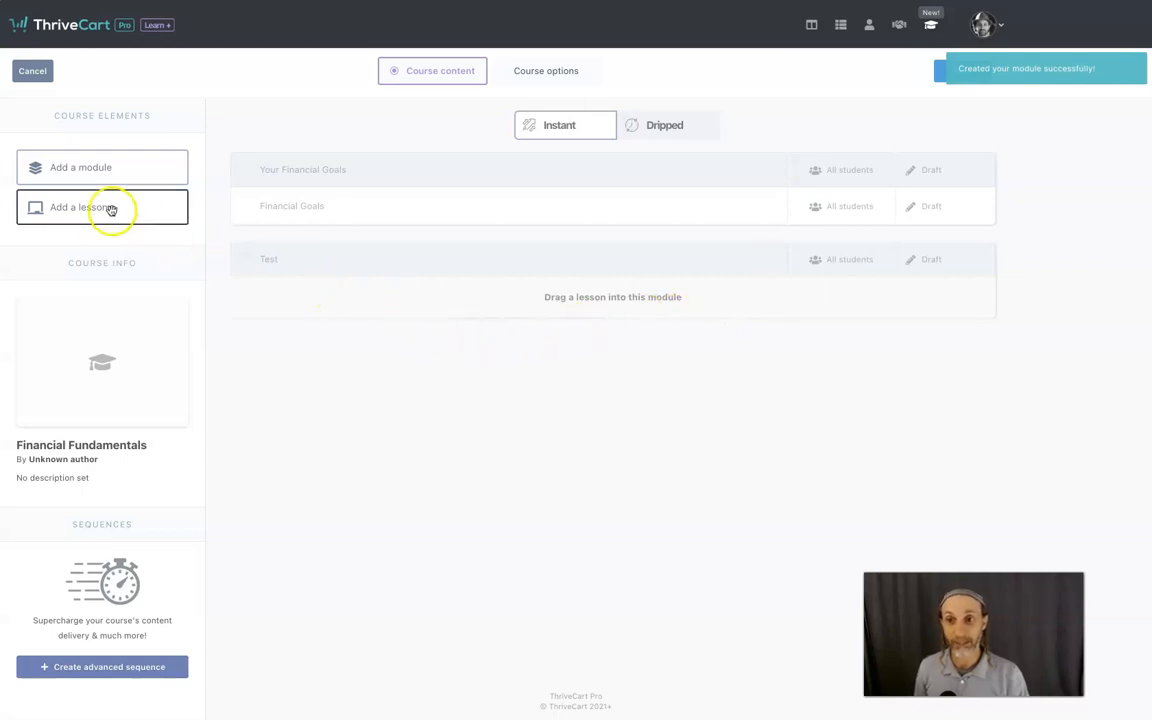
Step: Add a lesson named "test 2", available to all students, inside the Test module
{"action": "left_click_drag", "start_coordinate": [111, 209], "coordinate": [537, 302]}
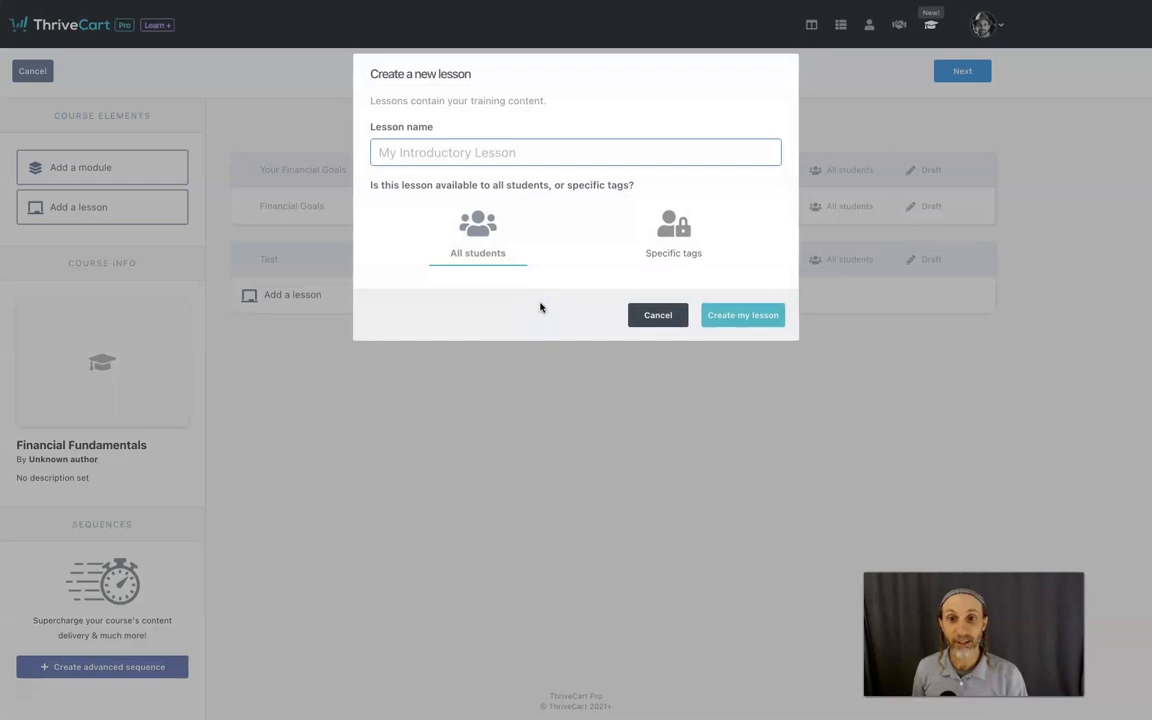
{"action": "type", "text": "test 2"}
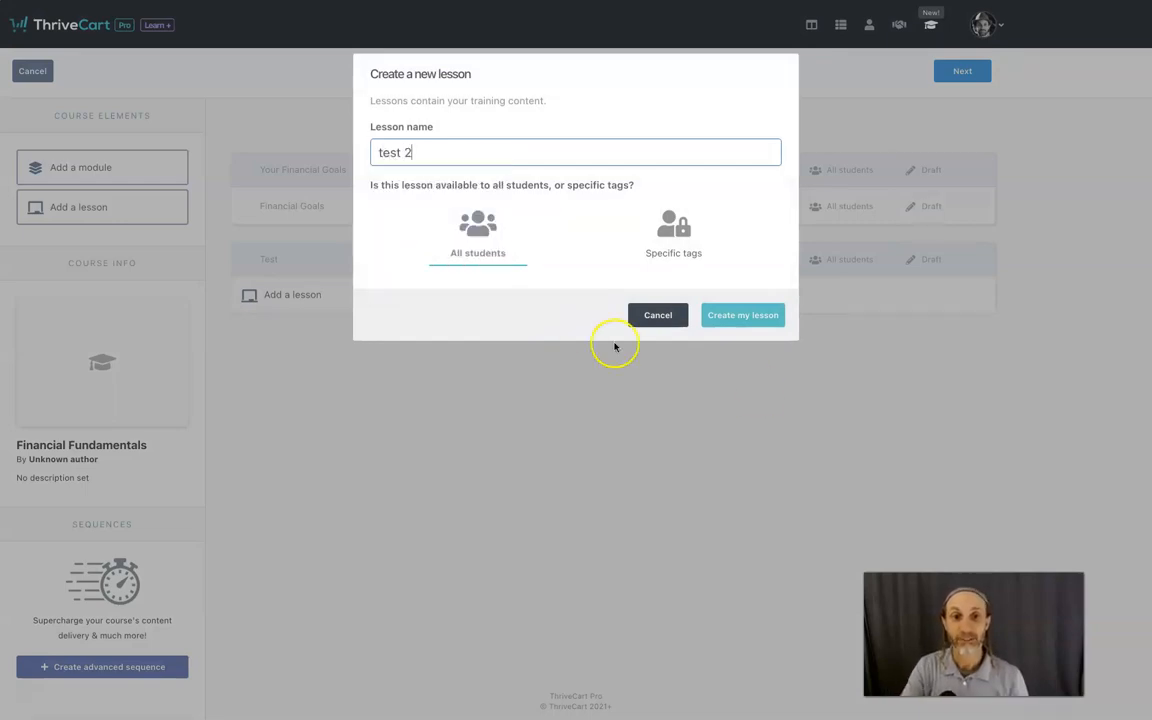
{"action": "left_click", "coordinate": [740, 315]}
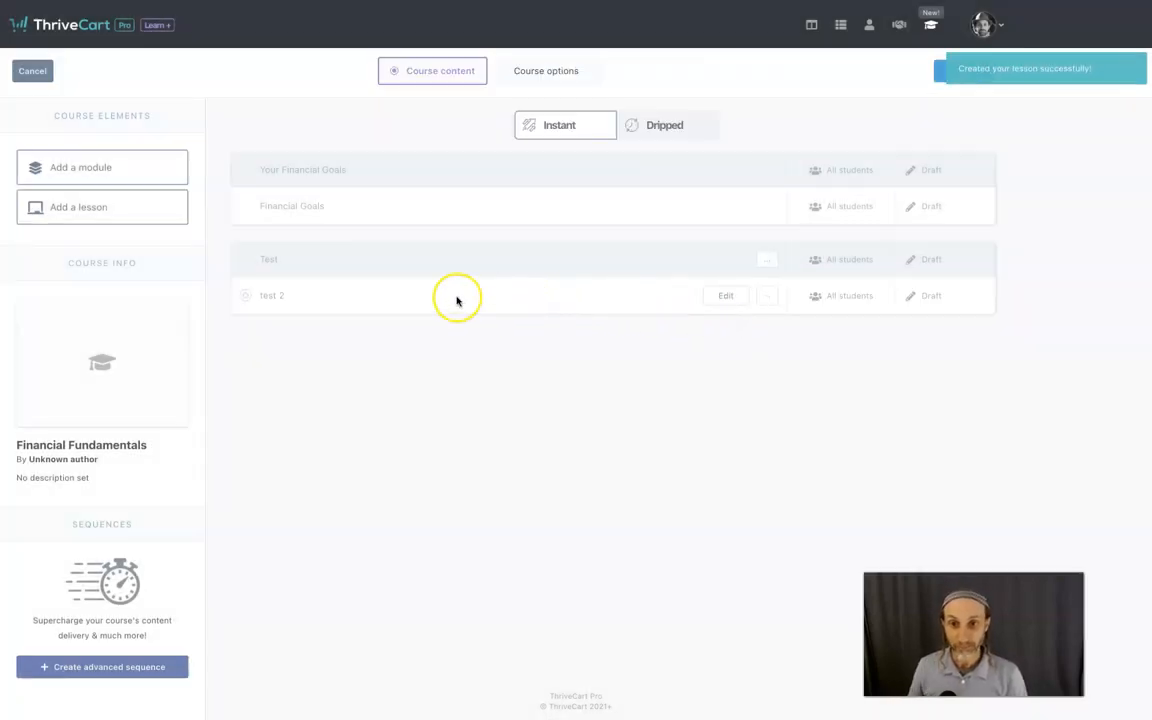
Step: Open the test 2 lesson for editing and add a heading reading "Here's our test lesson"
{"action": "left_click", "coordinate": [728, 296]}
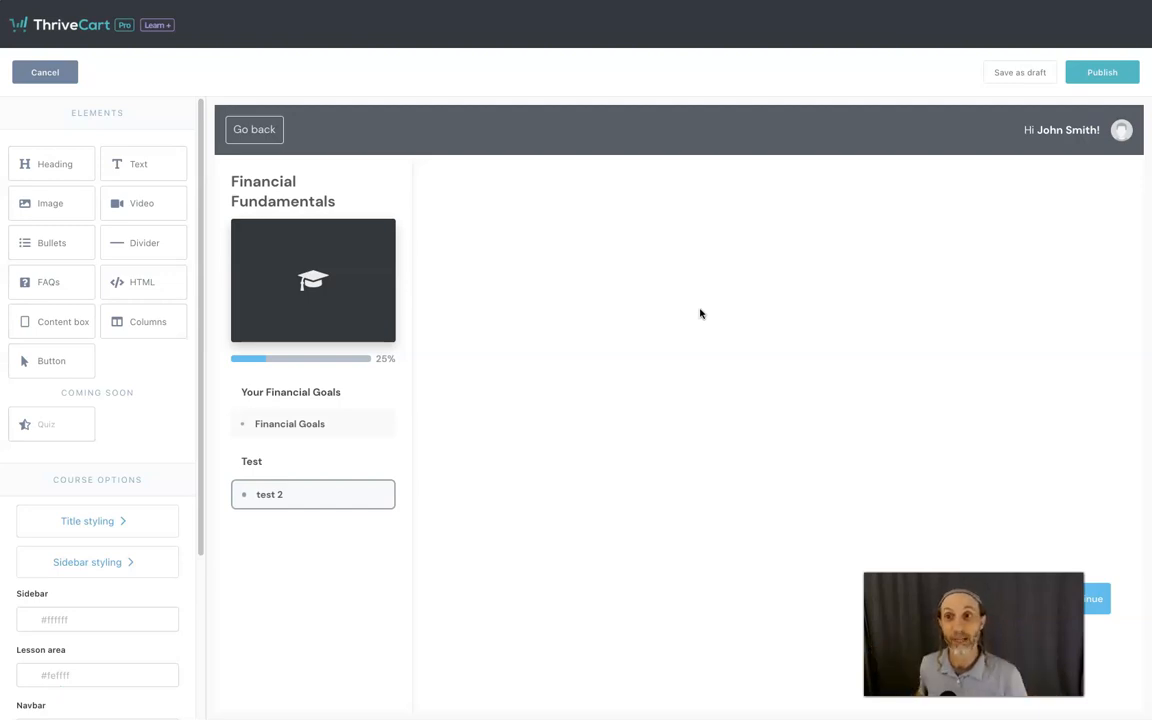
{"action": "left_click_drag", "start_coordinate": [73, 167], "coordinate": [679, 264]}
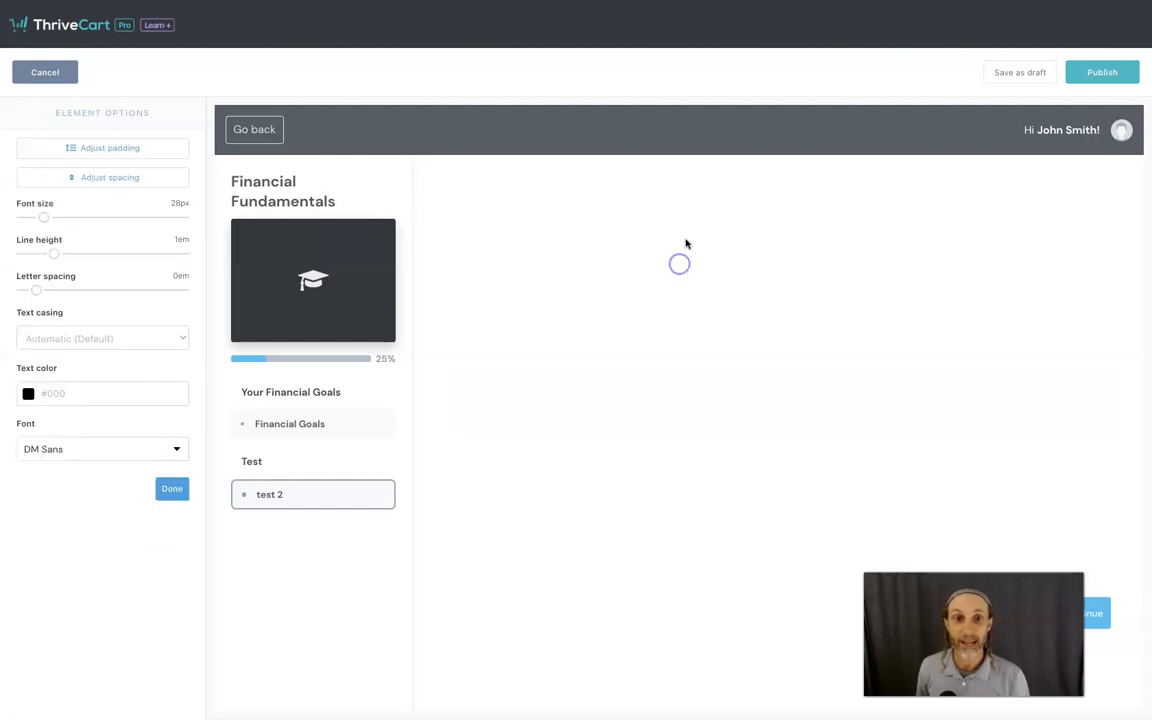
{"action": "type", "text": "Here's our test lesson"}
{"action": "key", "text": "Return"}
{"action": "left_click", "coordinate": [607, 281]}
Step: Add a video block below the heading and set its video size to 76
{"action": "left_click_drag", "start_coordinate": [129, 199], "coordinate": [578, 272]}
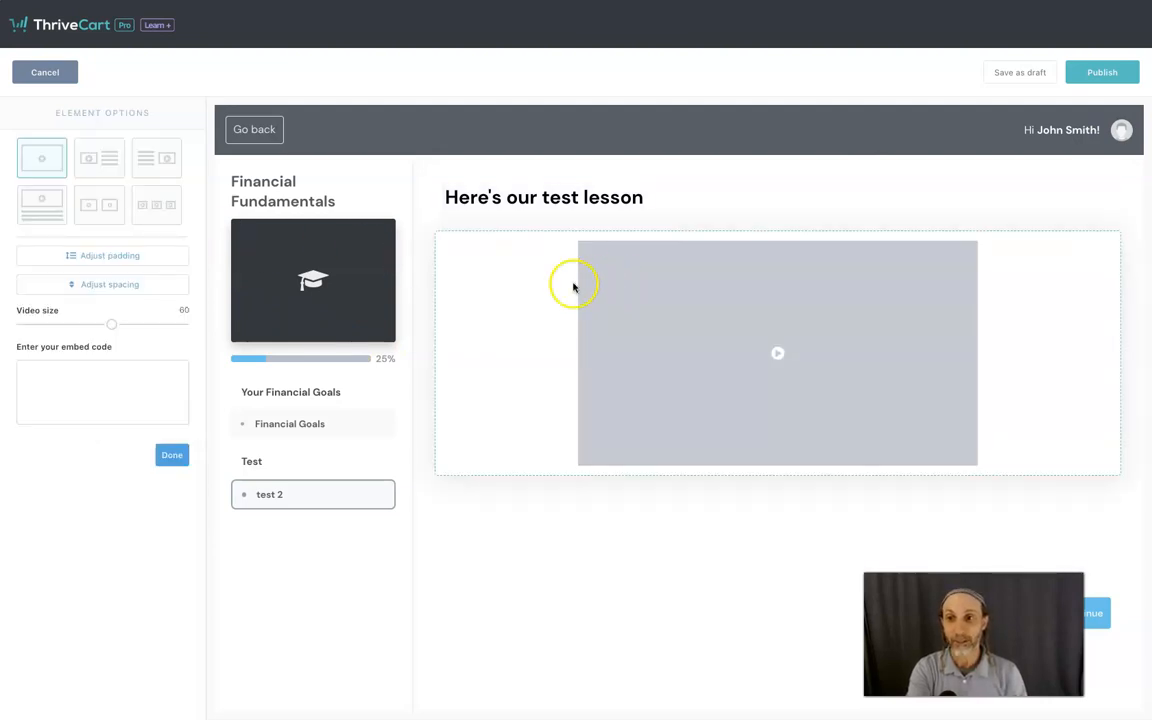
{"action": "left_click_drag", "start_coordinate": [113, 324], "coordinate": [141, 324]}
{"action": "left_click", "coordinate": [132, 377]}
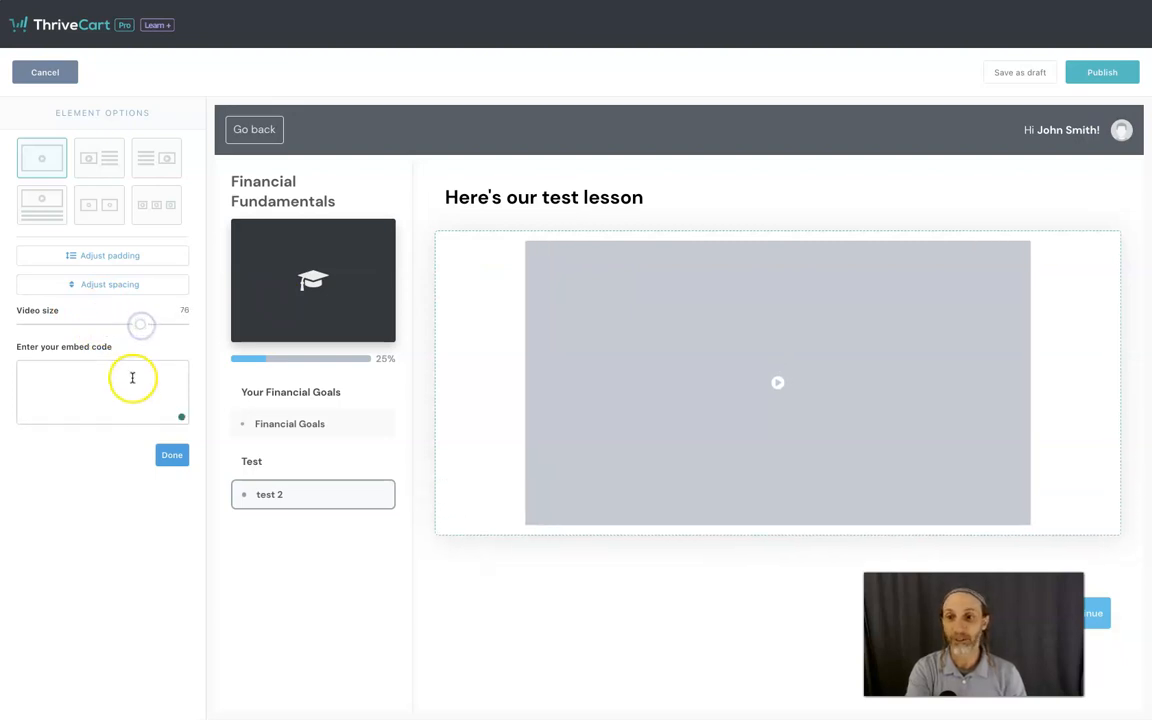
{"action": "left_click", "coordinate": [172, 457]}
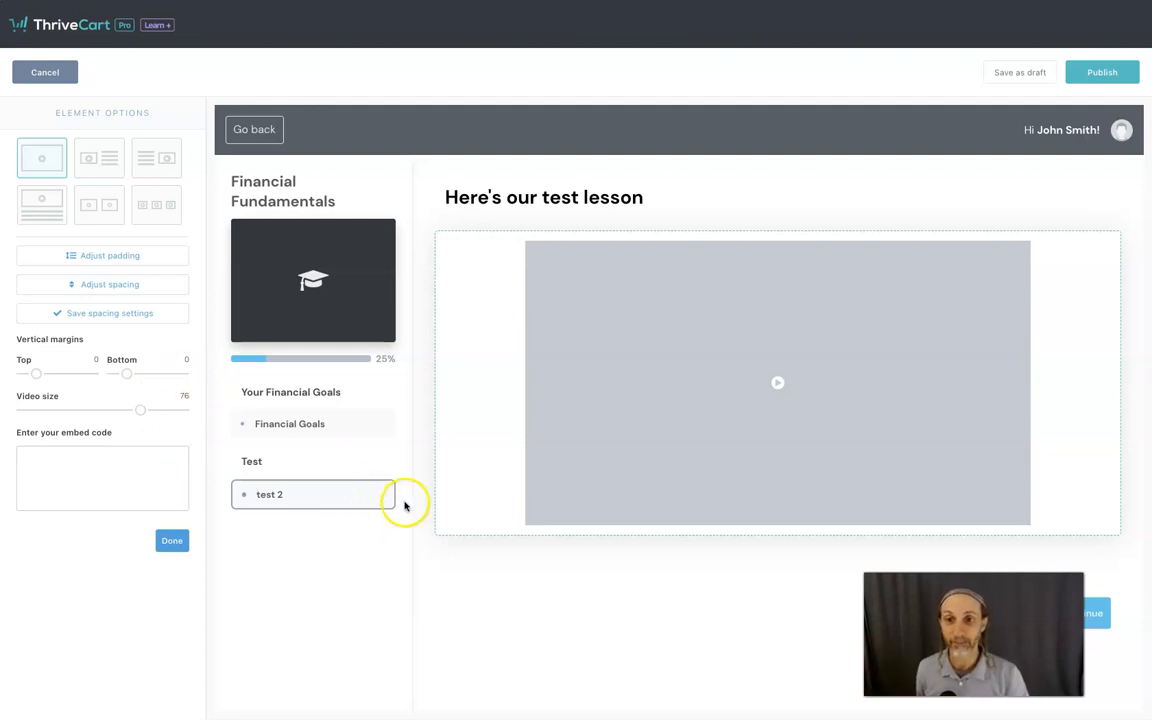
{"action": "left_click", "coordinate": [176, 542]}
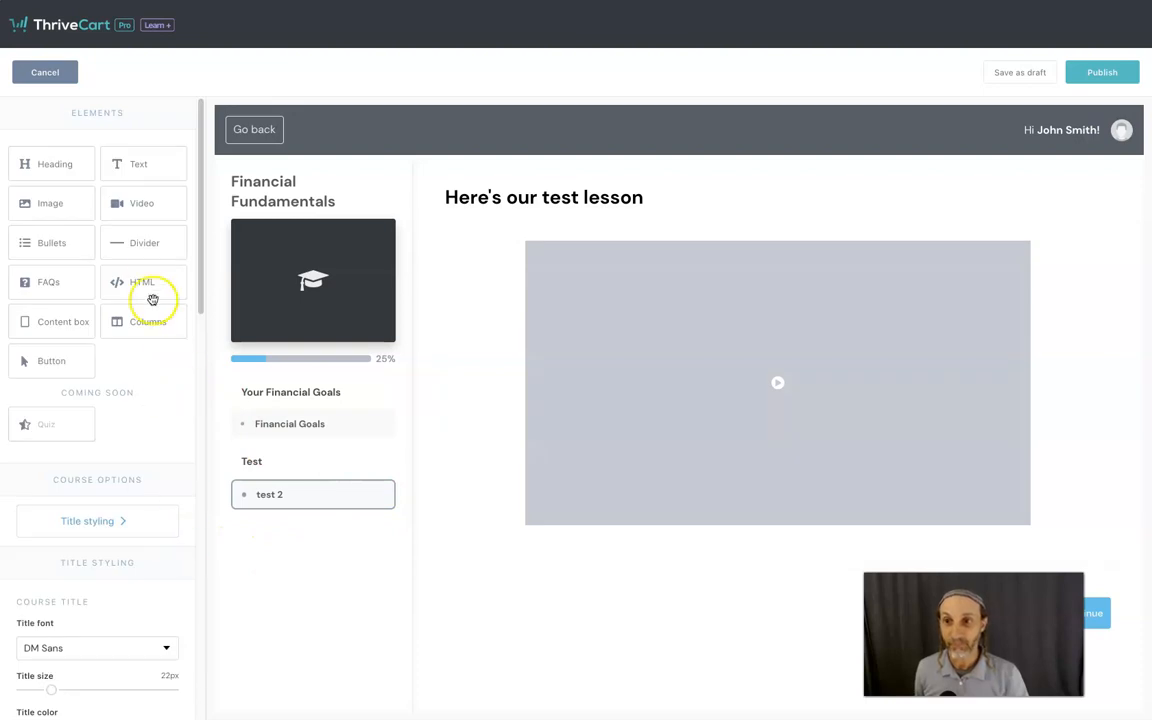
Step: Add a divider below the video block and publish the lesson
{"action": "left_click_drag", "start_coordinate": [147, 244], "coordinate": [617, 551]}
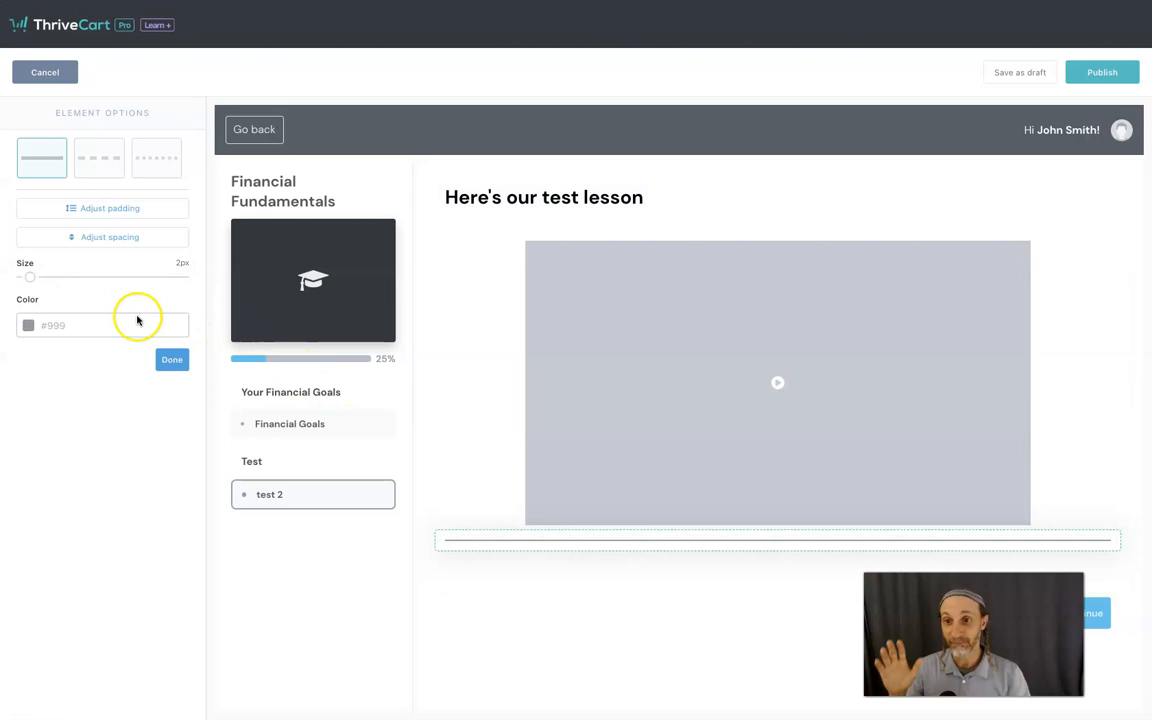
{"action": "left_click", "coordinate": [184, 364]}
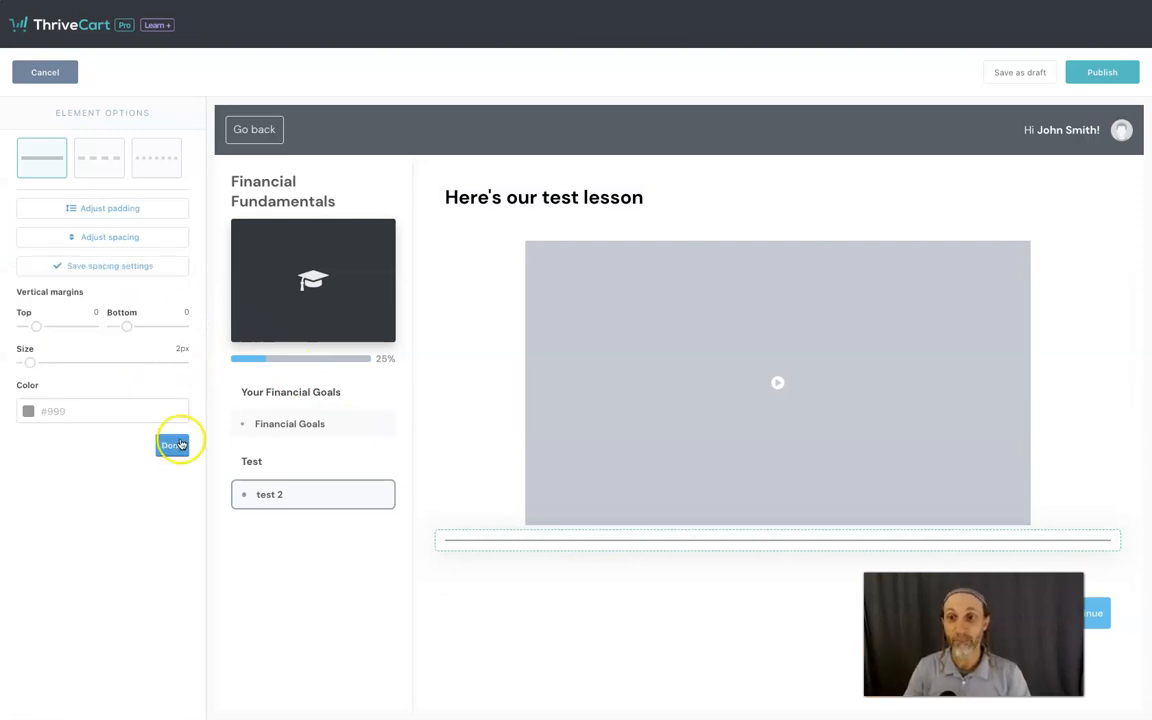
{"action": "left_click", "coordinate": [176, 444]}
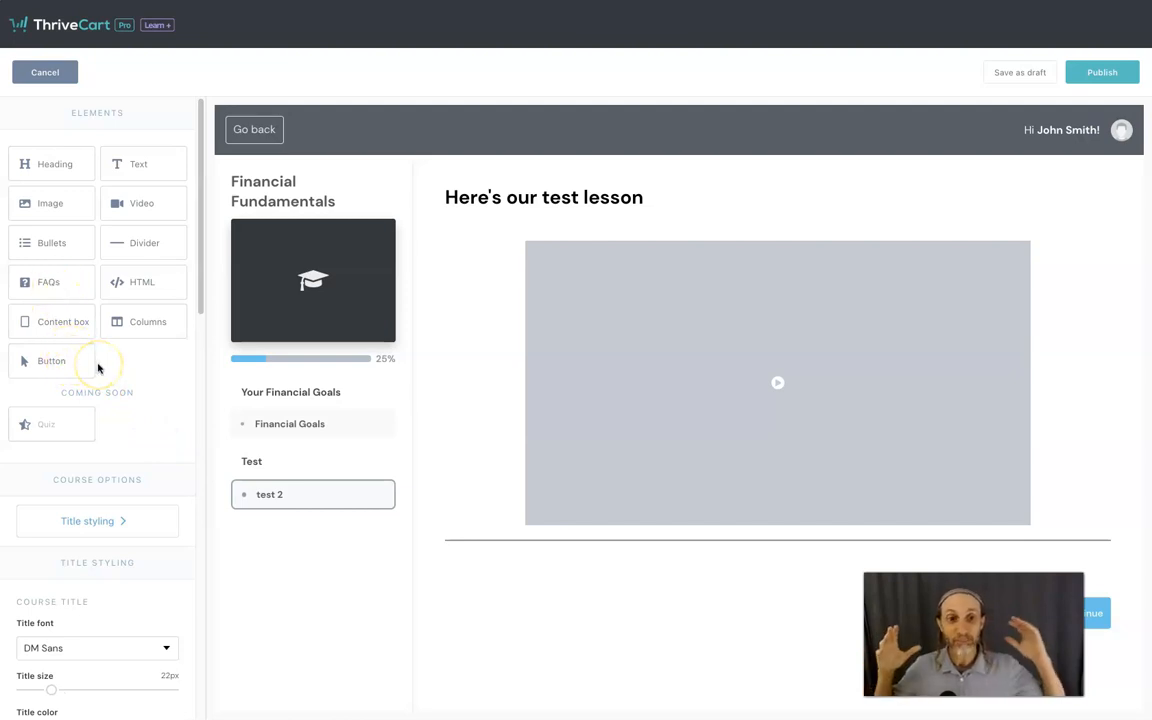
{"action": "left_click", "coordinate": [84, 436]}
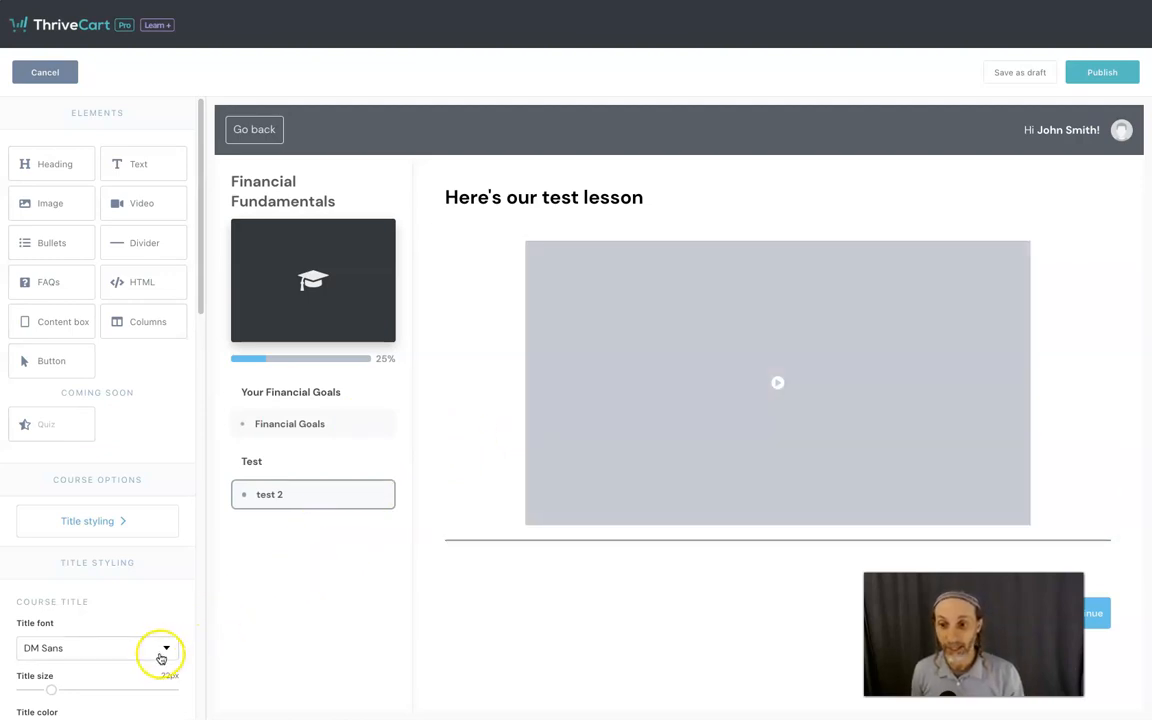
{"action": "left_click", "coordinate": [1100, 73]}
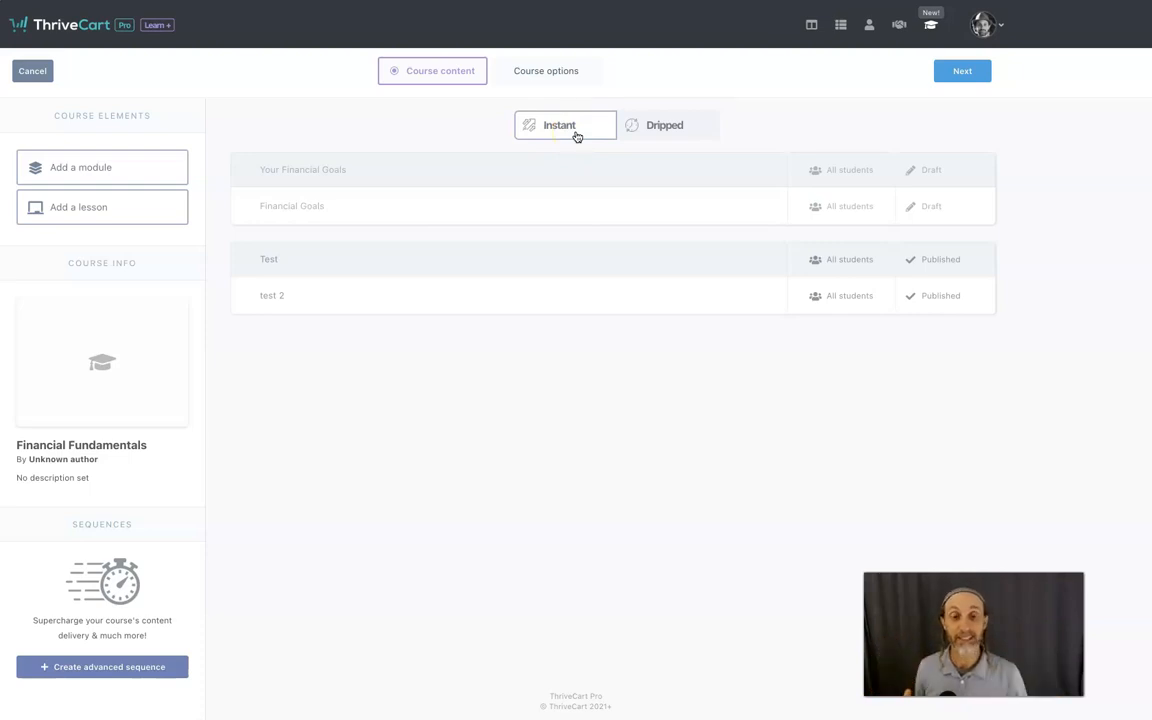
Step: Open the dripped delivery settings for the course content
{"action": "left_click", "coordinate": [665, 126]}
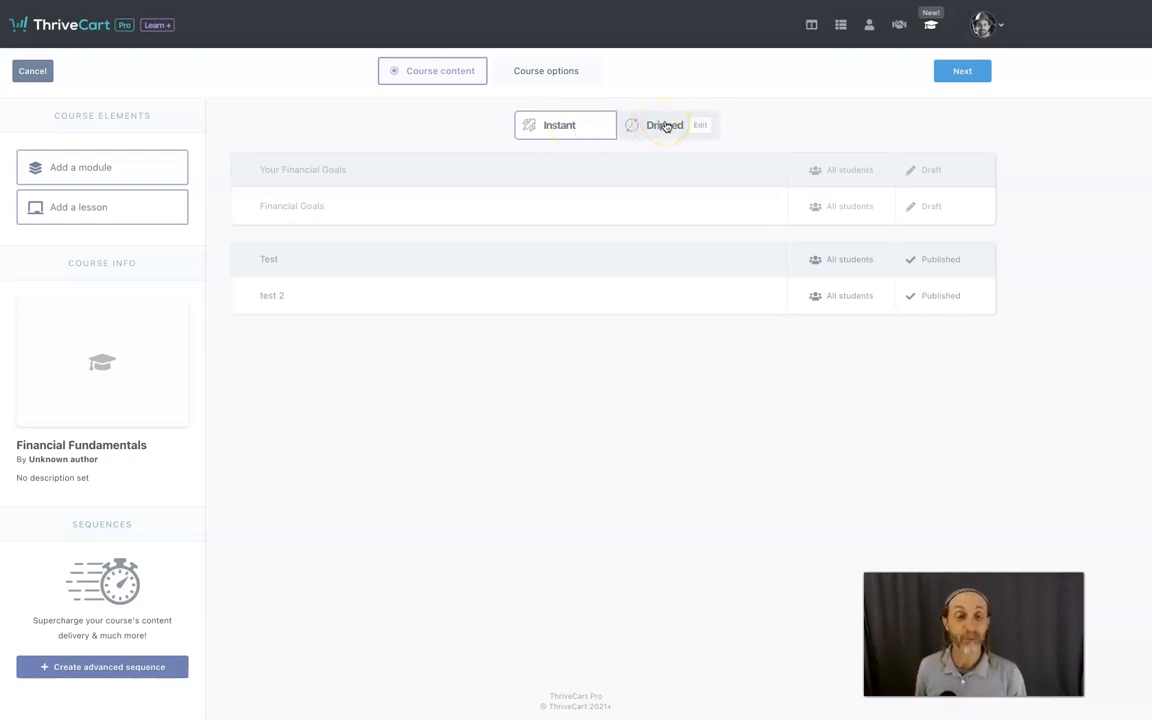
{"action": "left_click", "coordinate": [665, 126]}
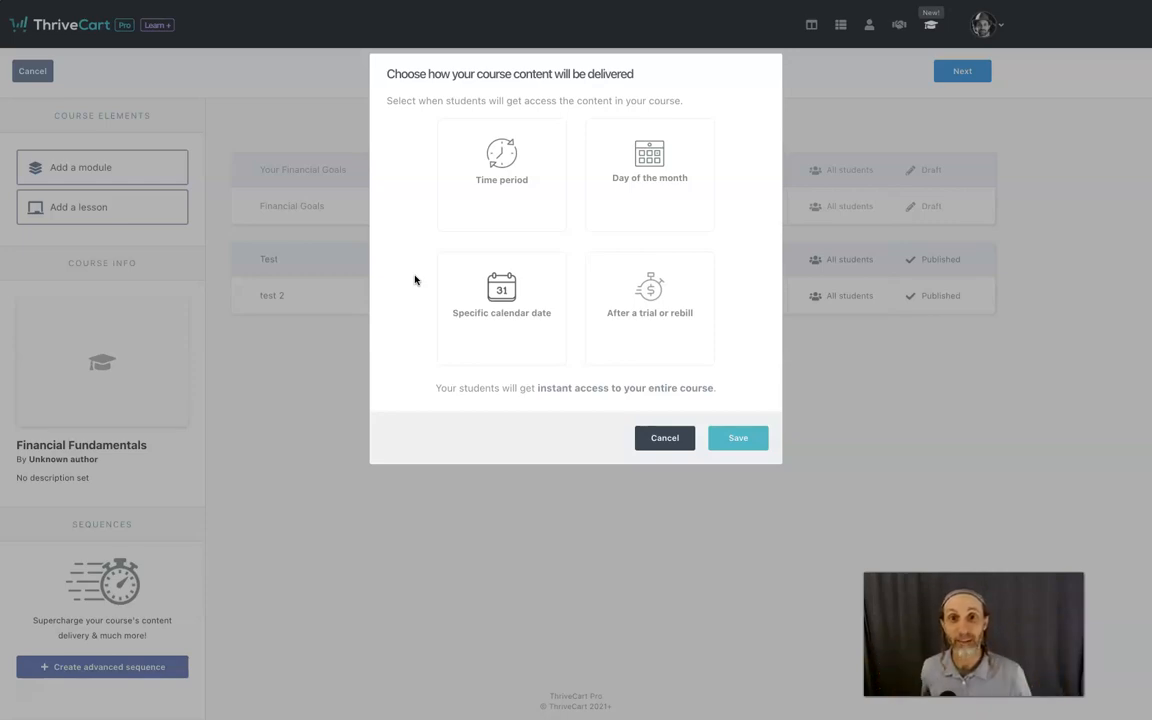
{"action": "mouse_move", "coordinate": [505, 228]}
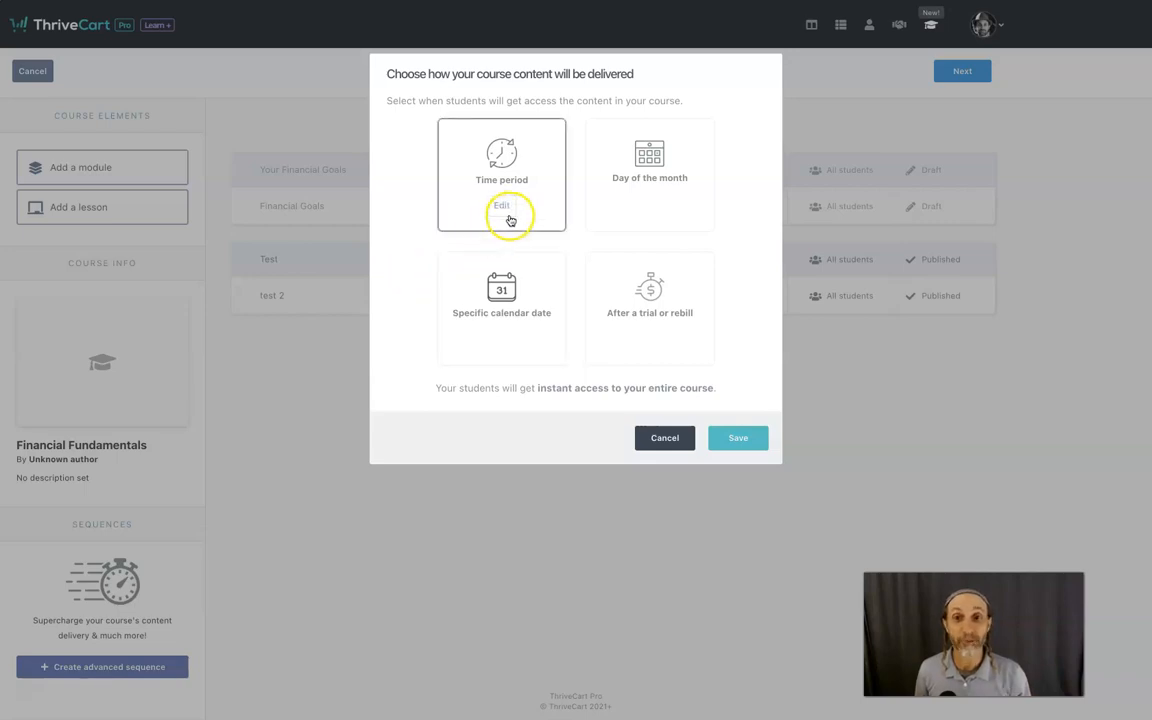
{"action": "left_click", "coordinate": [510, 210]}
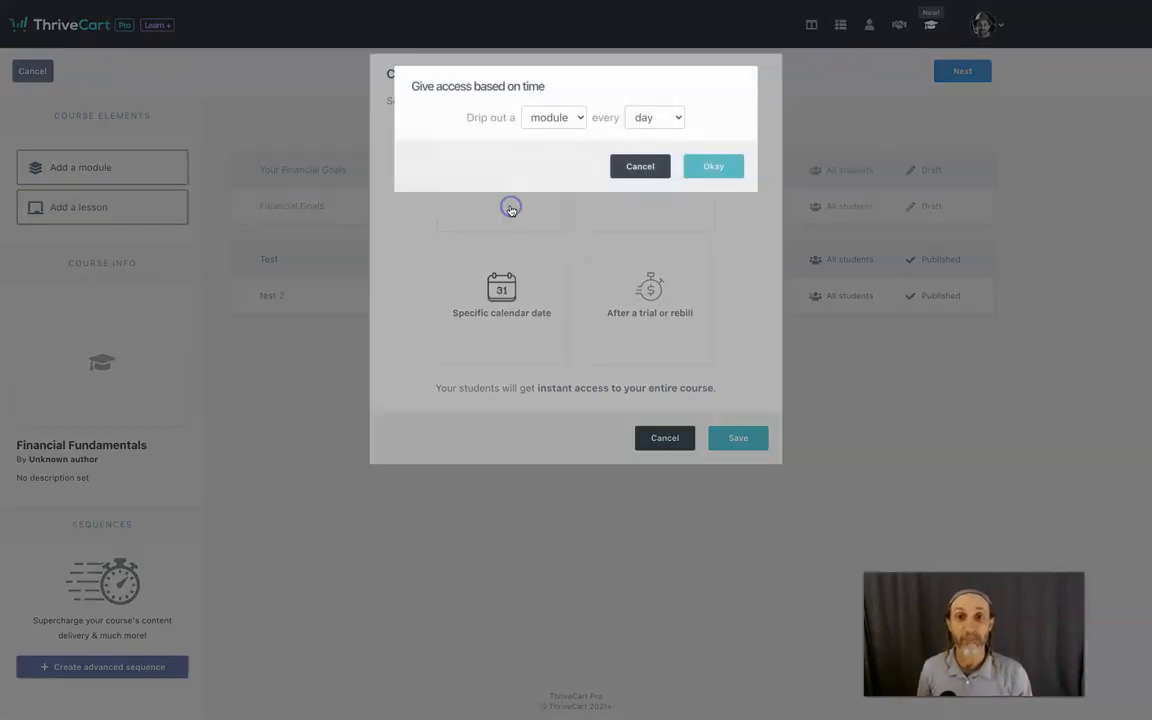
{"action": "left_click", "coordinate": [567, 120]}
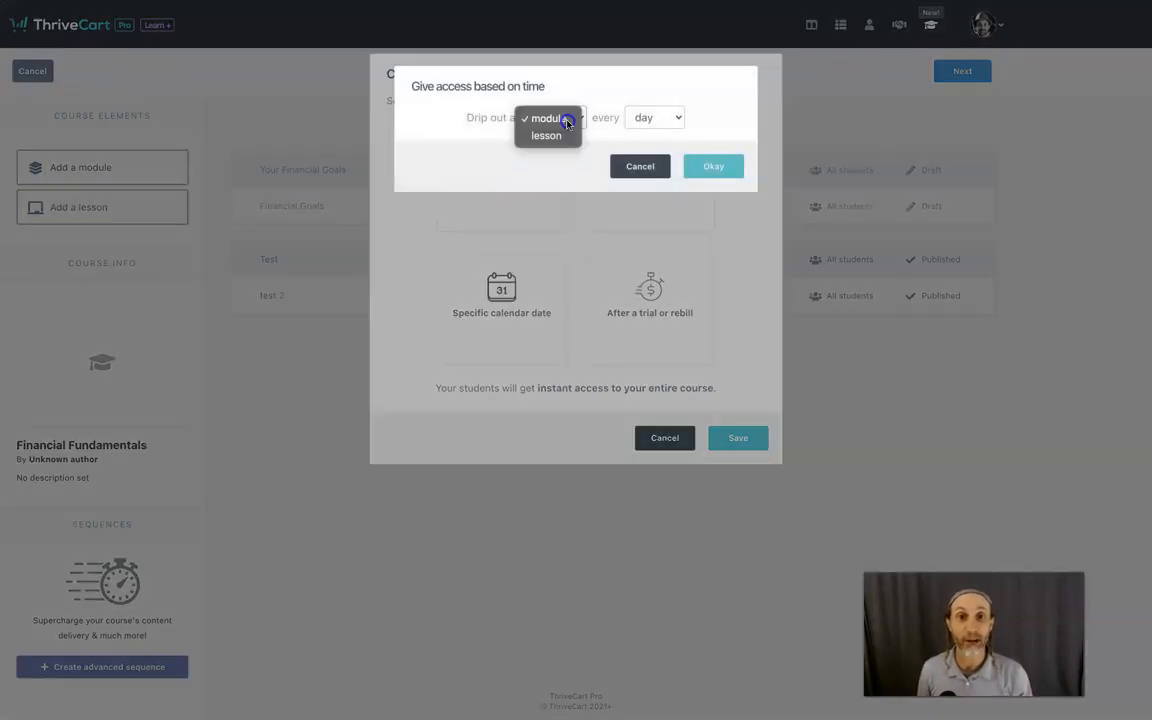
{"action": "left_click", "coordinate": [552, 136]}
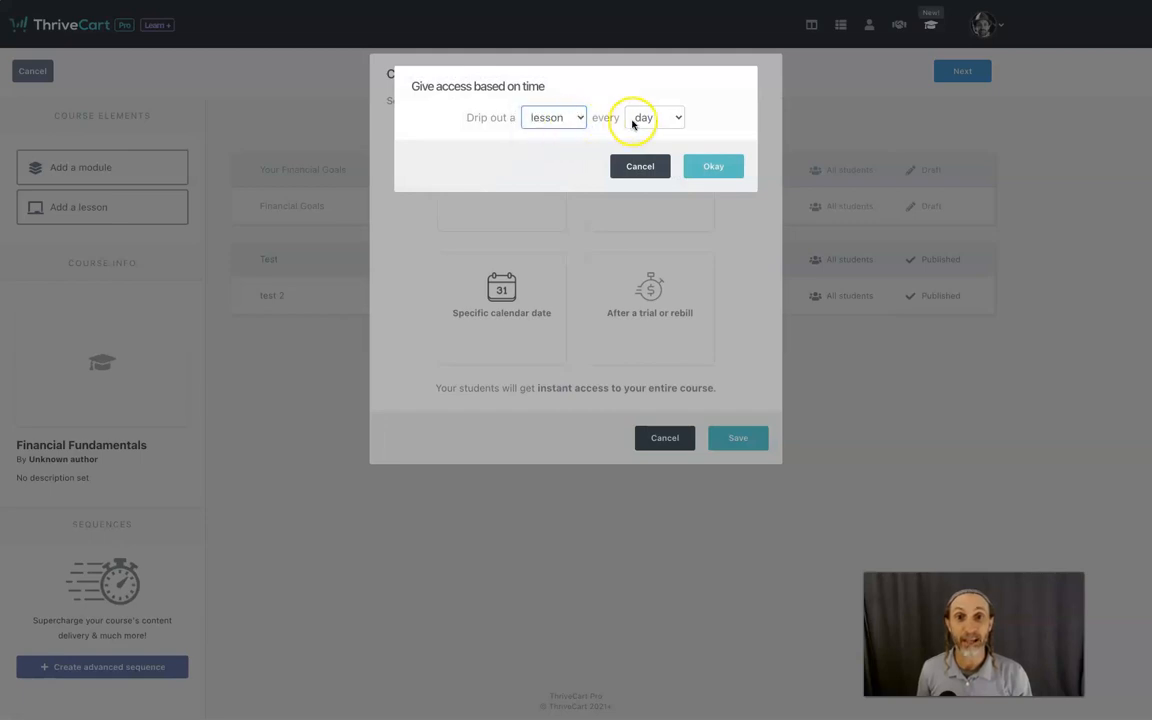
{"action": "left_click", "coordinate": [632, 124]}
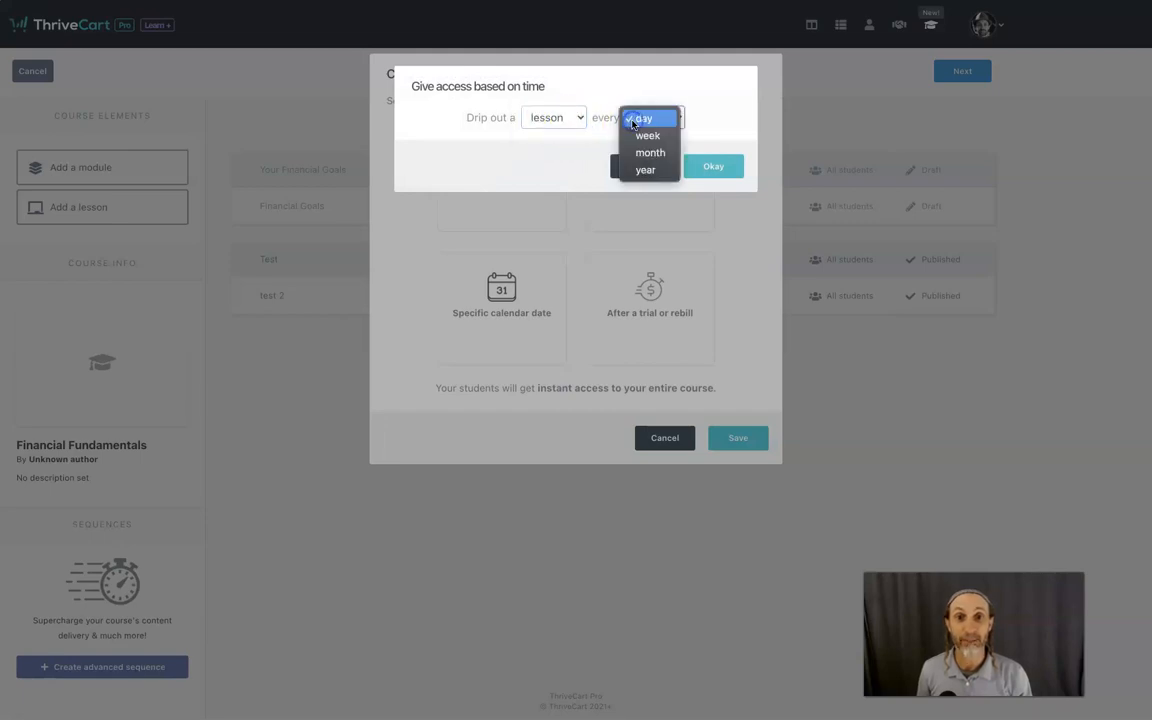
{"action": "left_click", "coordinate": [552, 175]}
{"action": "left_click", "coordinate": [632, 168]}
{"action": "left_click", "coordinate": [624, 183]}
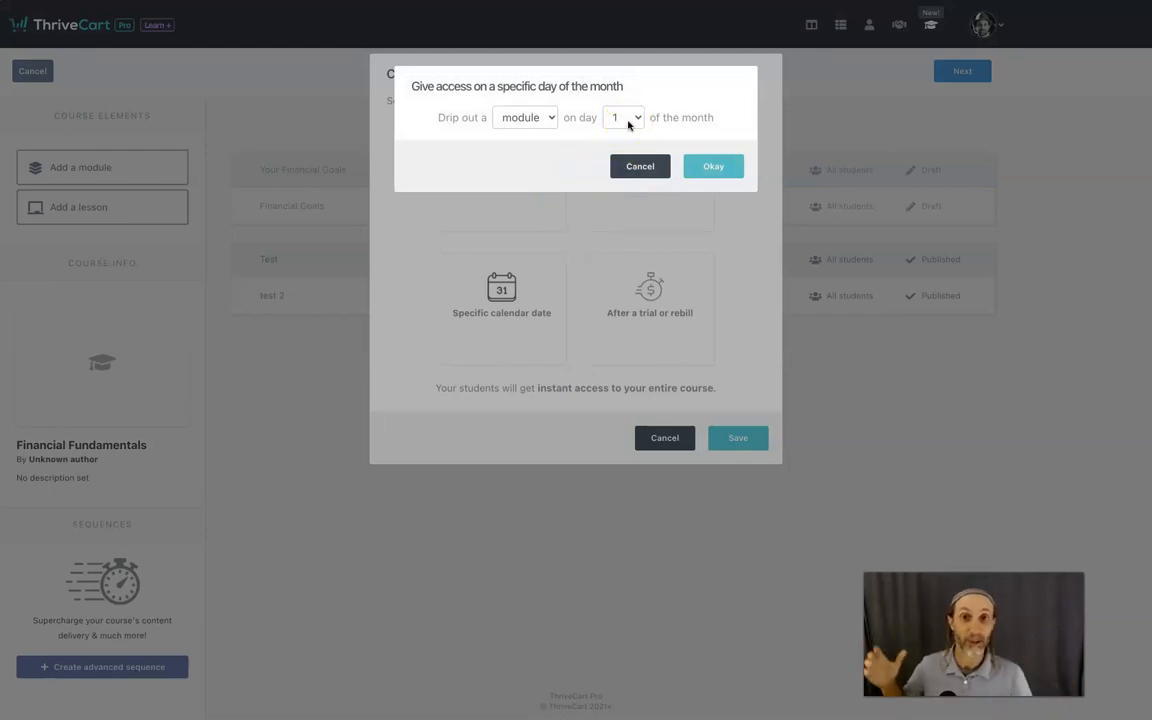
{"action": "left_click", "coordinate": [628, 121]}
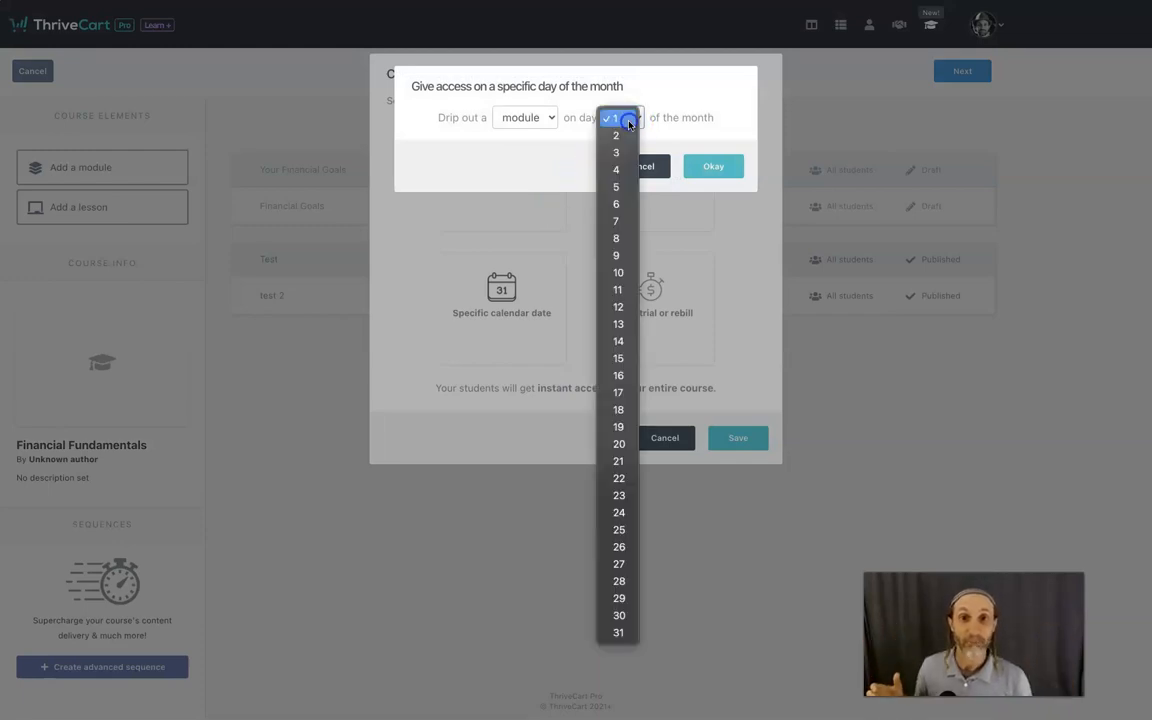
{"action": "left_click", "coordinate": [623, 256]}
{"action": "left_click", "coordinate": [543, 120]}
{"action": "left_click", "coordinate": [540, 137]}
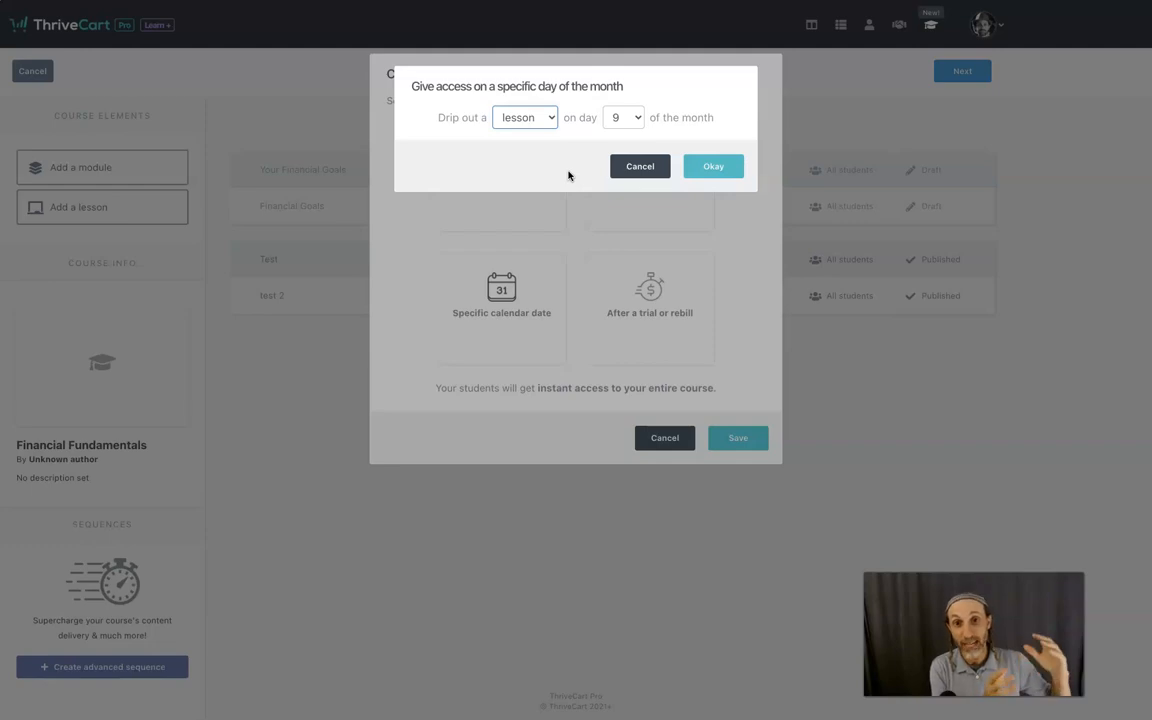
{"action": "left_click", "coordinate": [645, 166]}
Step: Set the course content delivery to drip out lessons on specific calendar dates
{"action": "left_click", "coordinate": [518, 289]}
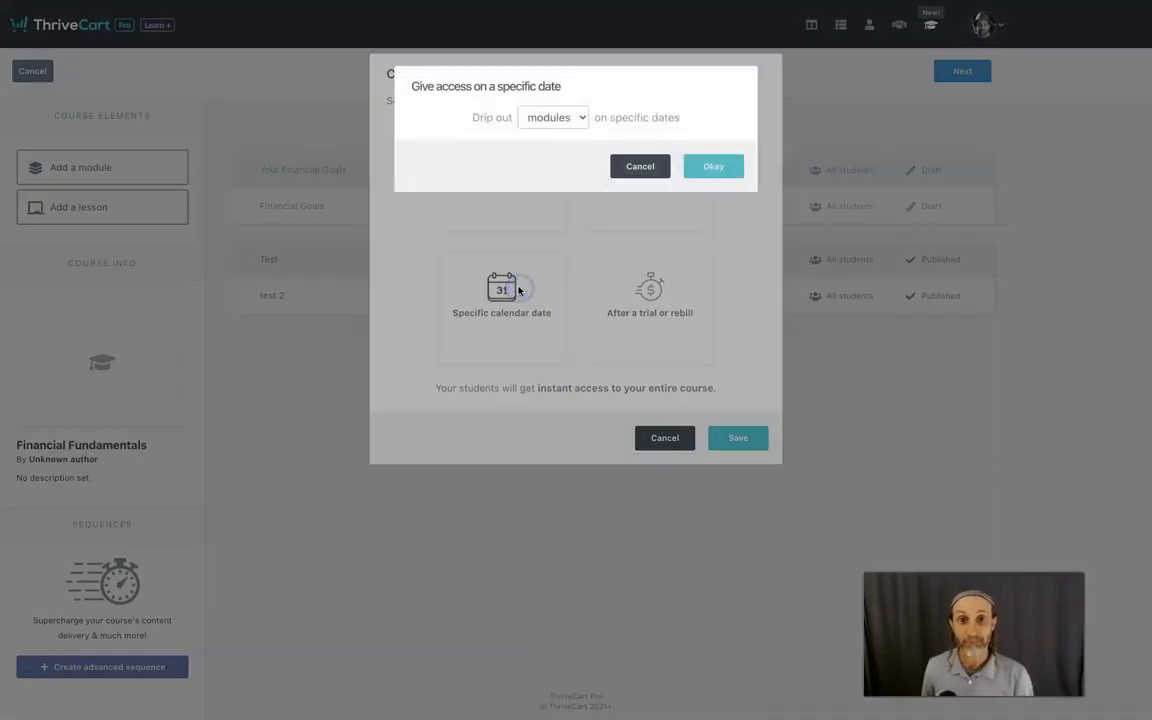
{"action": "left_click", "coordinate": [580, 118]}
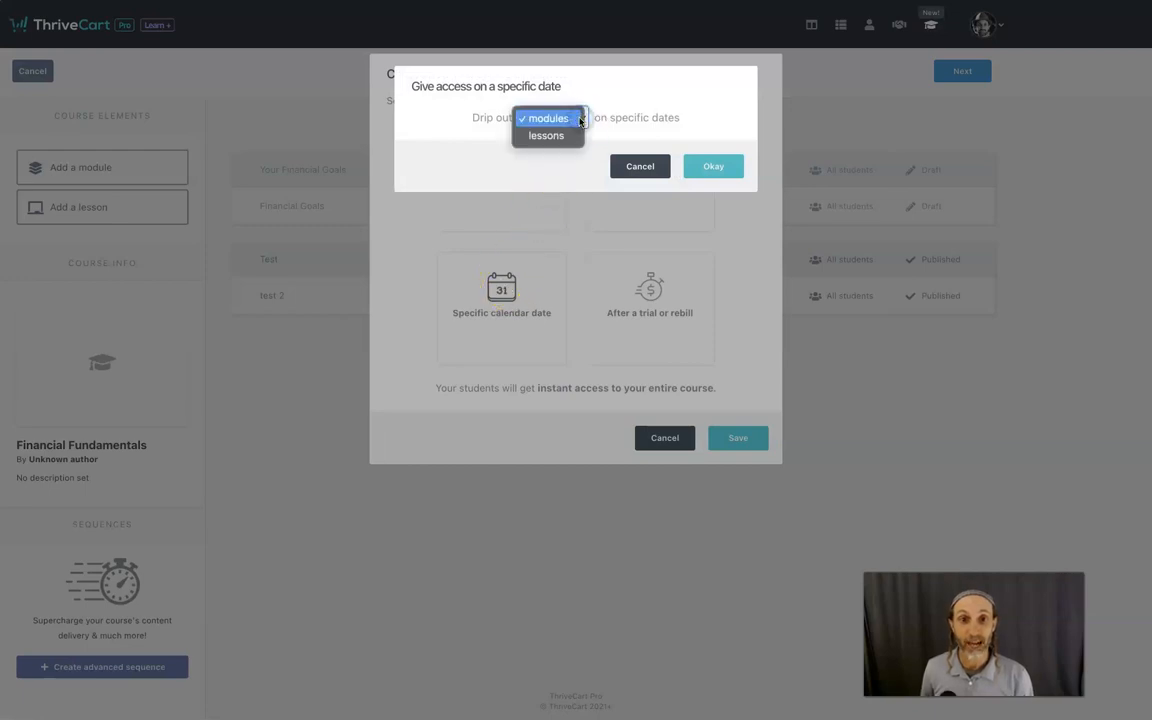
{"action": "left_click", "coordinate": [566, 136]}
{"action": "left_click", "coordinate": [699, 162]}
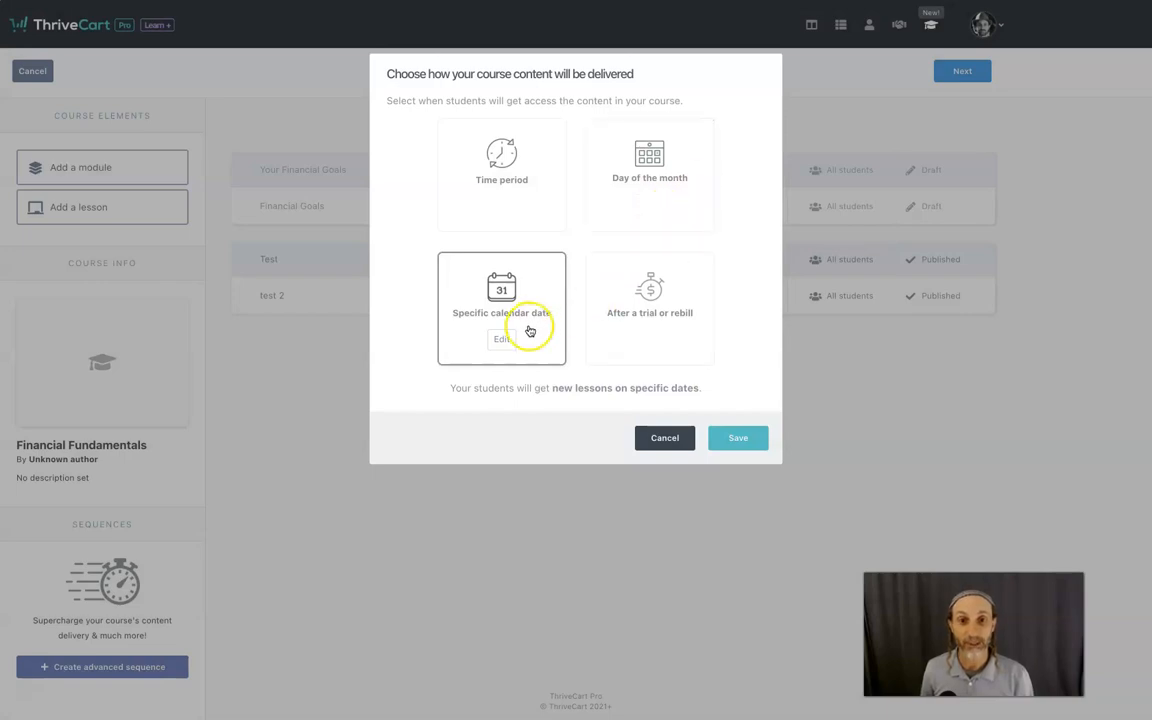
Step: Examine the rebill and trial-period options for unlocking course content, and close the delivery settings without saving
{"action": "left_click", "coordinate": [659, 313]}
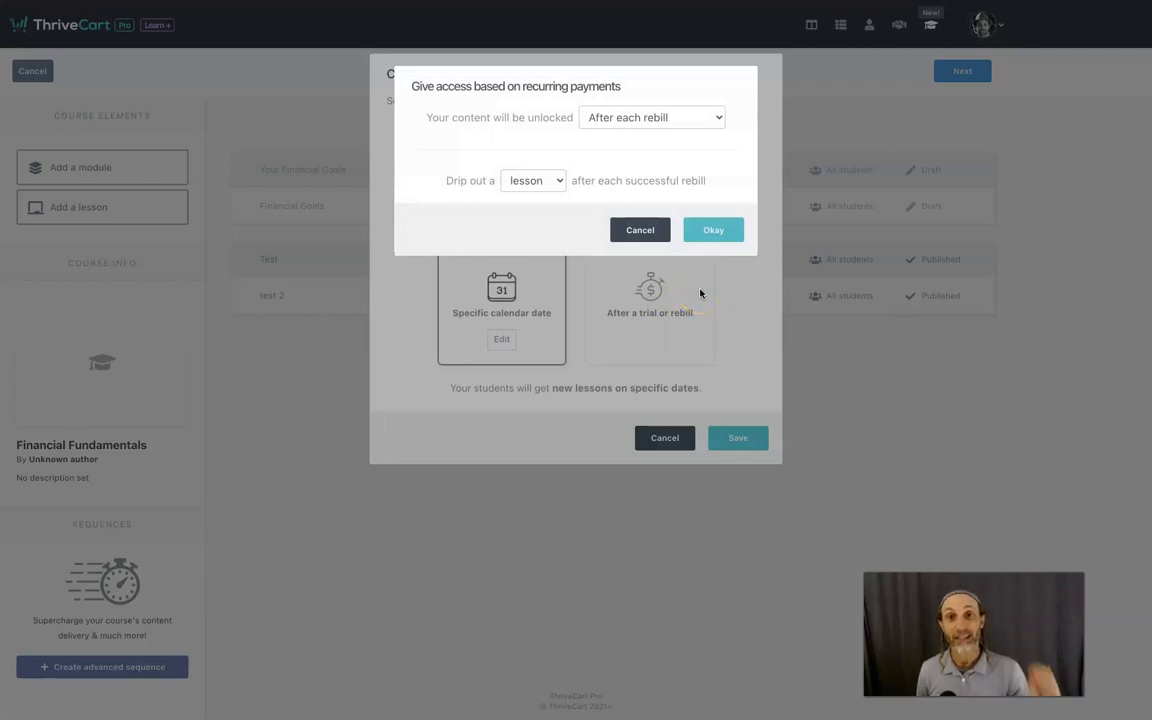
{"action": "left_click", "coordinate": [642, 121]}
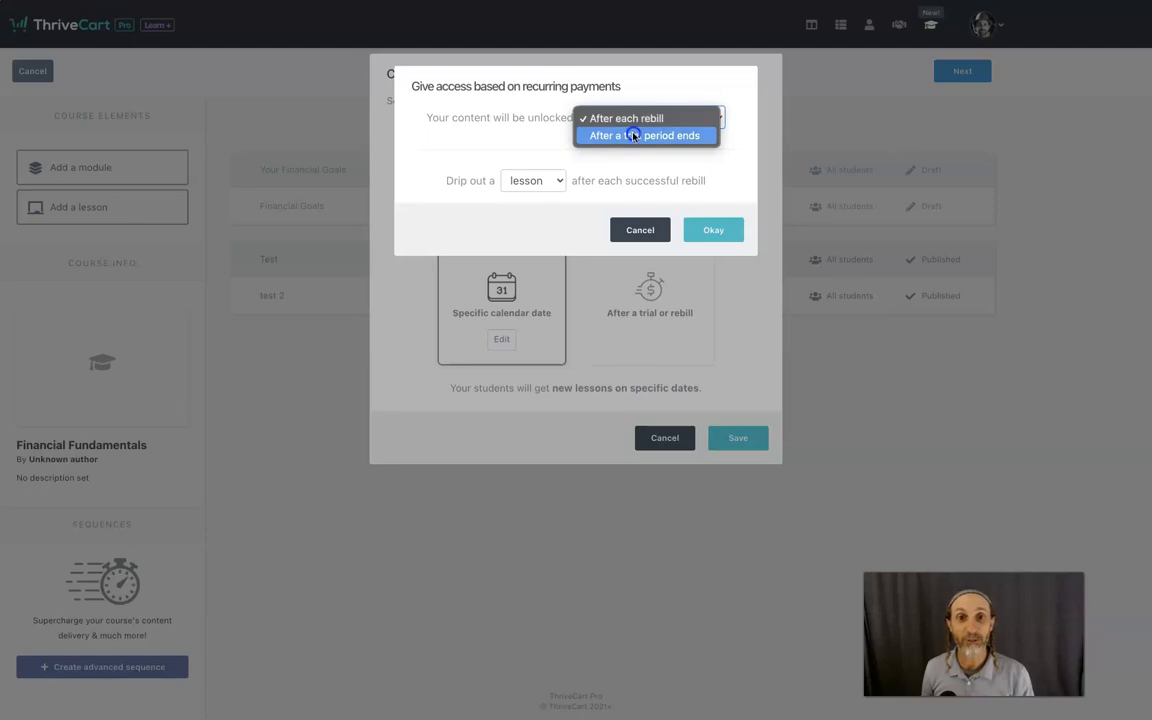
{"action": "left_click", "coordinate": [630, 136]}
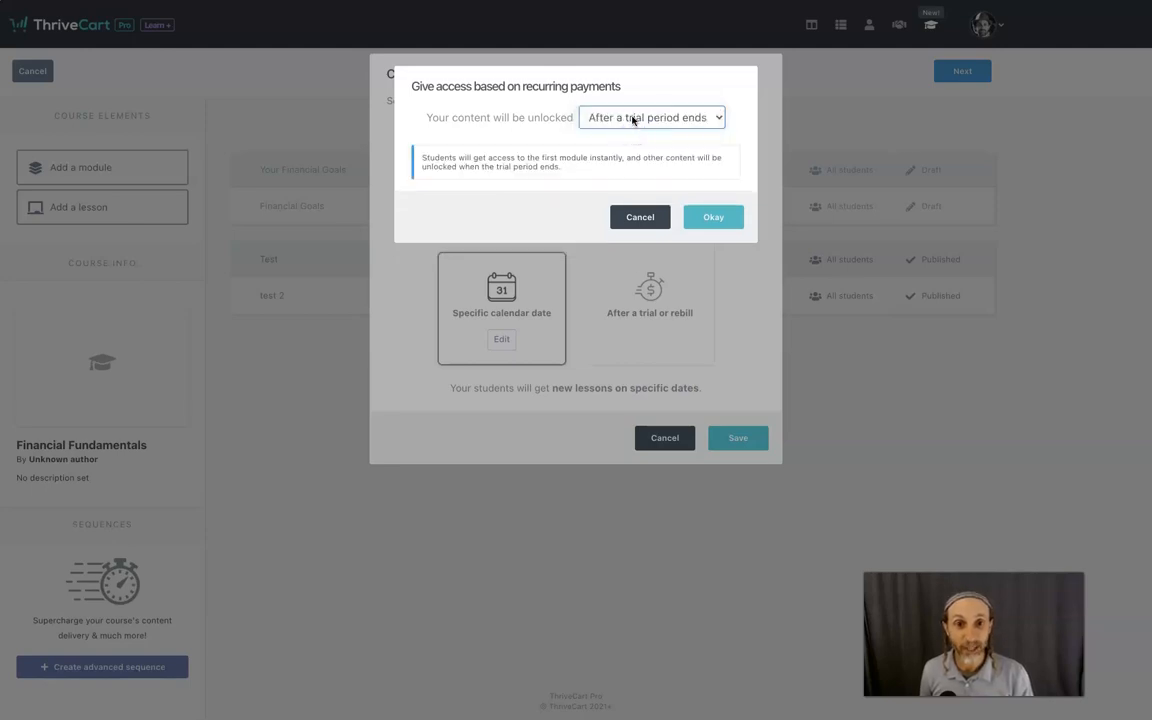
{"action": "left_click", "coordinate": [558, 168]}
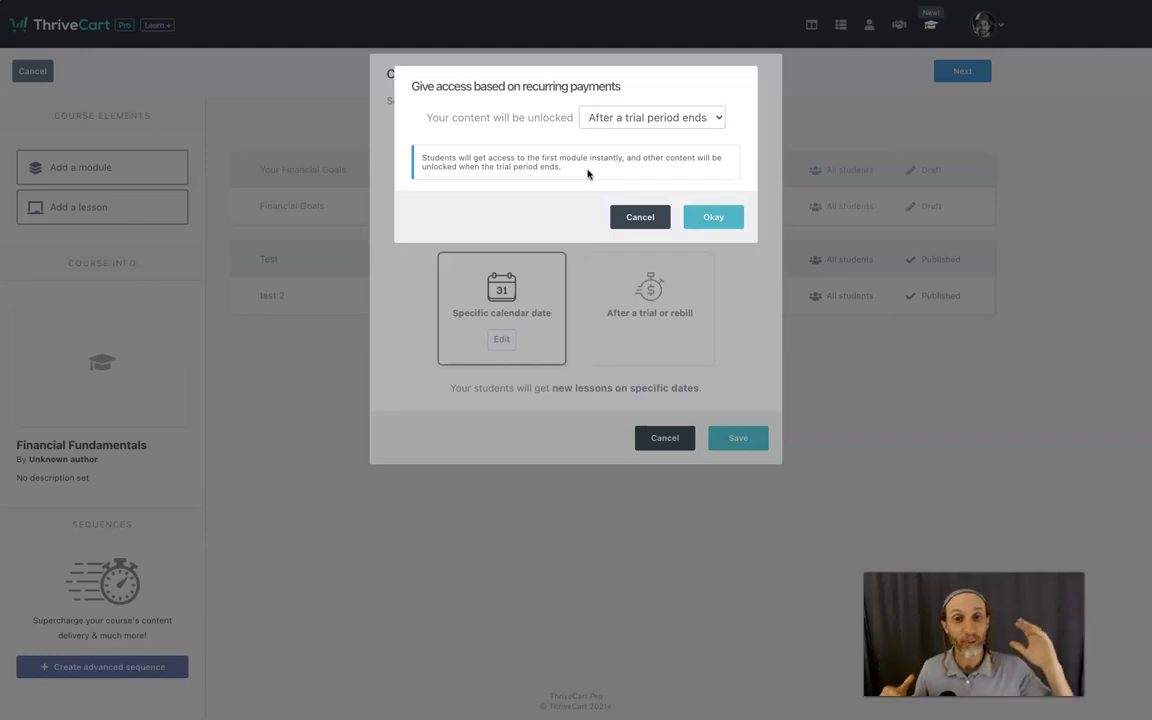
{"action": "left_click", "coordinate": [600, 117]}
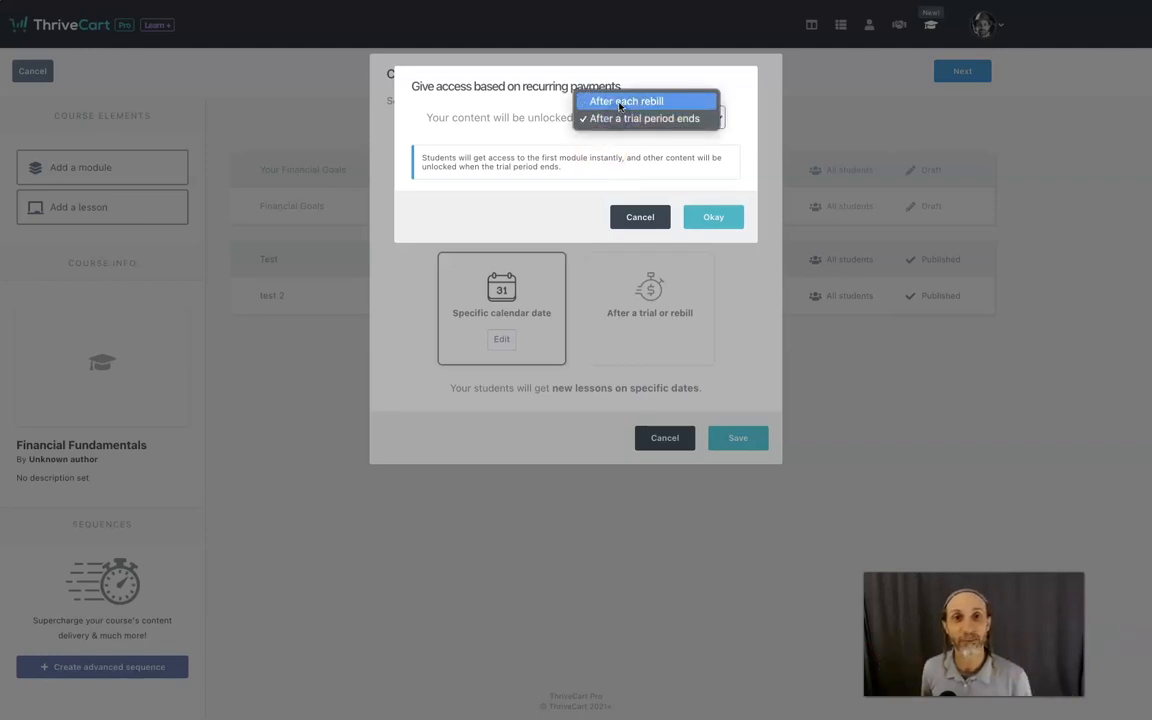
{"action": "left_click", "coordinate": [619, 101]}
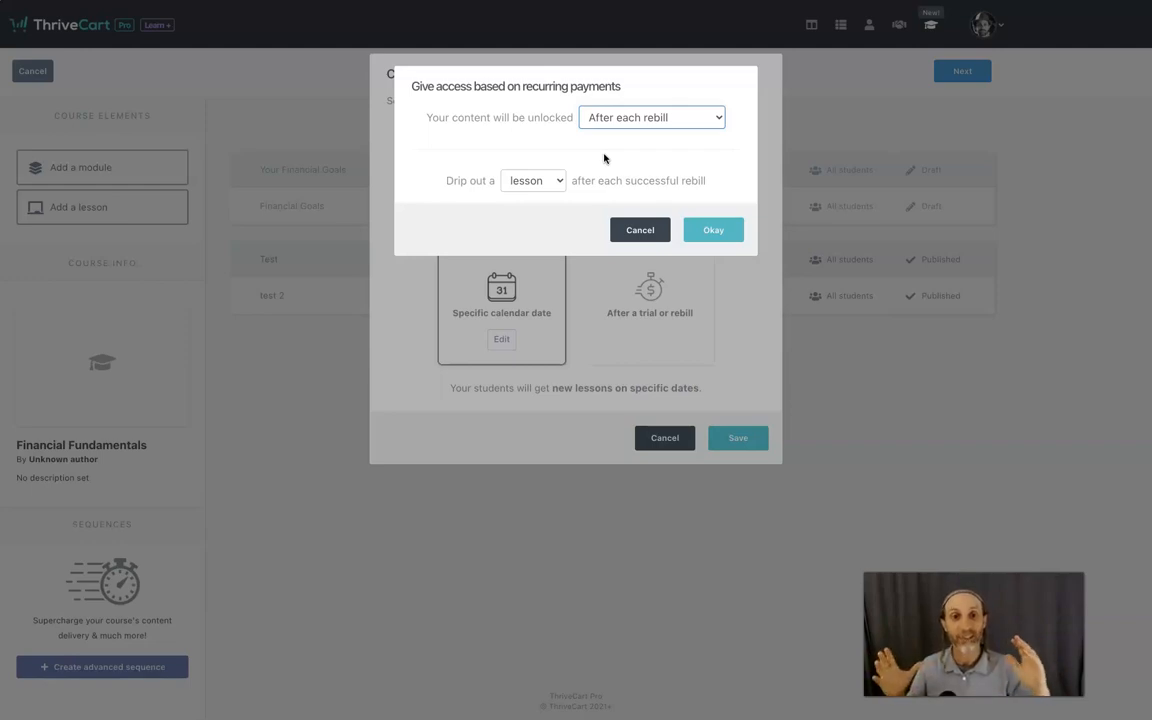
{"action": "left_click", "coordinate": [640, 229]}
{"action": "left_click", "coordinate": [660, 438]}
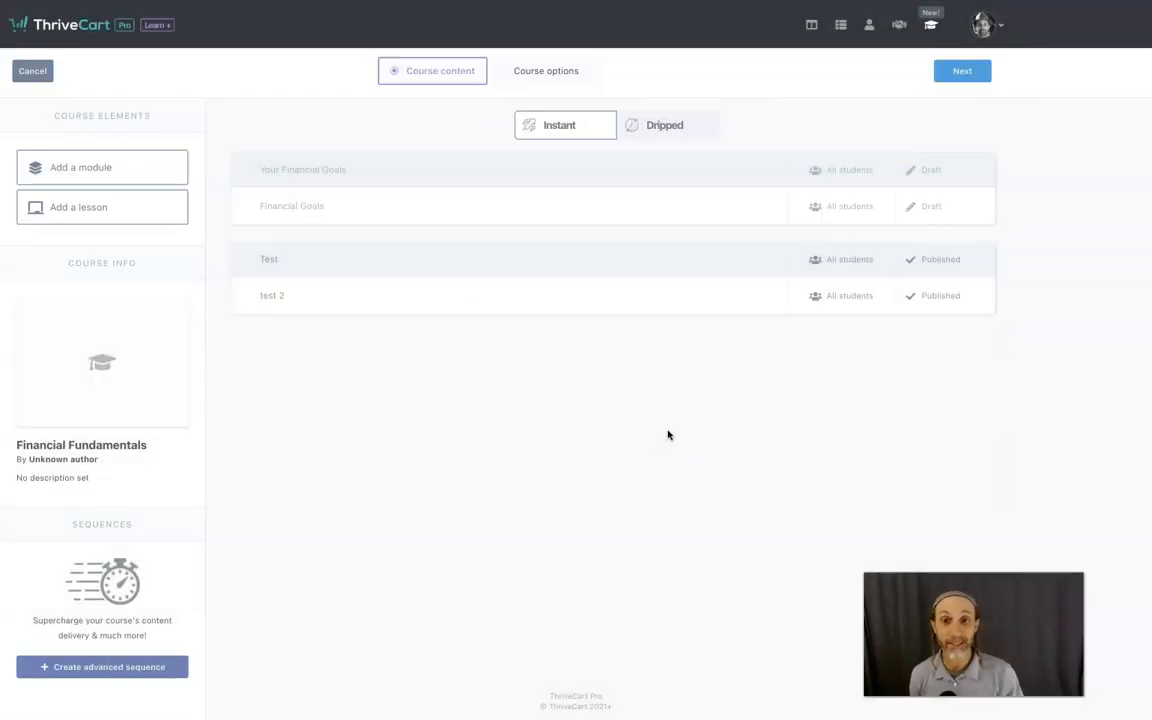
Step: Restrict access to the test 2 lesson to students with the specific tag Affiliate A
{"action": "left_click", "coordinate": [846, 301]}
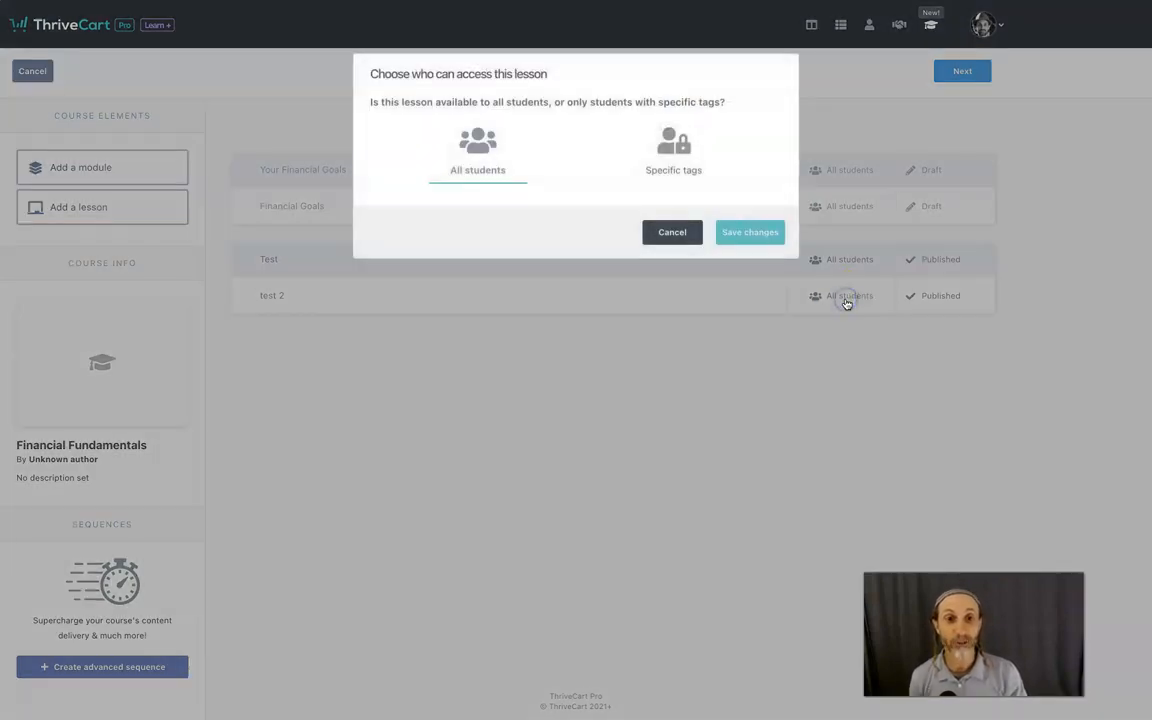
{"action": "left_click", "coordinate": [683, 157]}
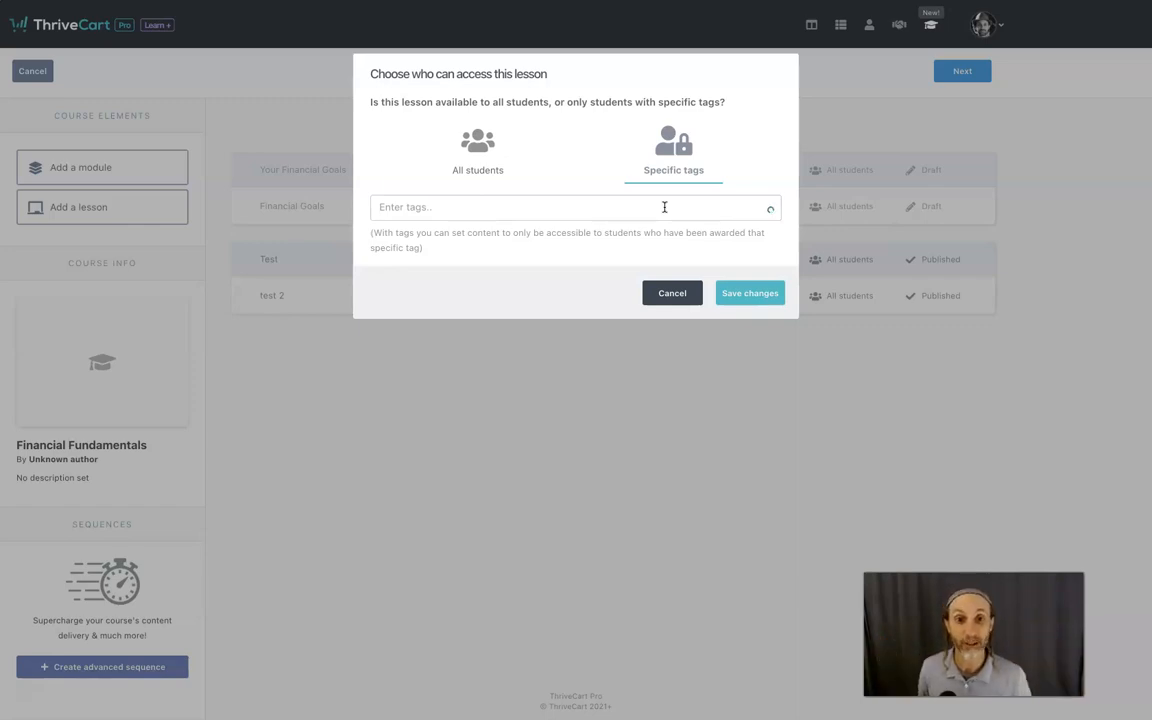
{"action": "left_click", "coordinate": [664, 207]}
{"action": "type", "text": "Affiliate A"}
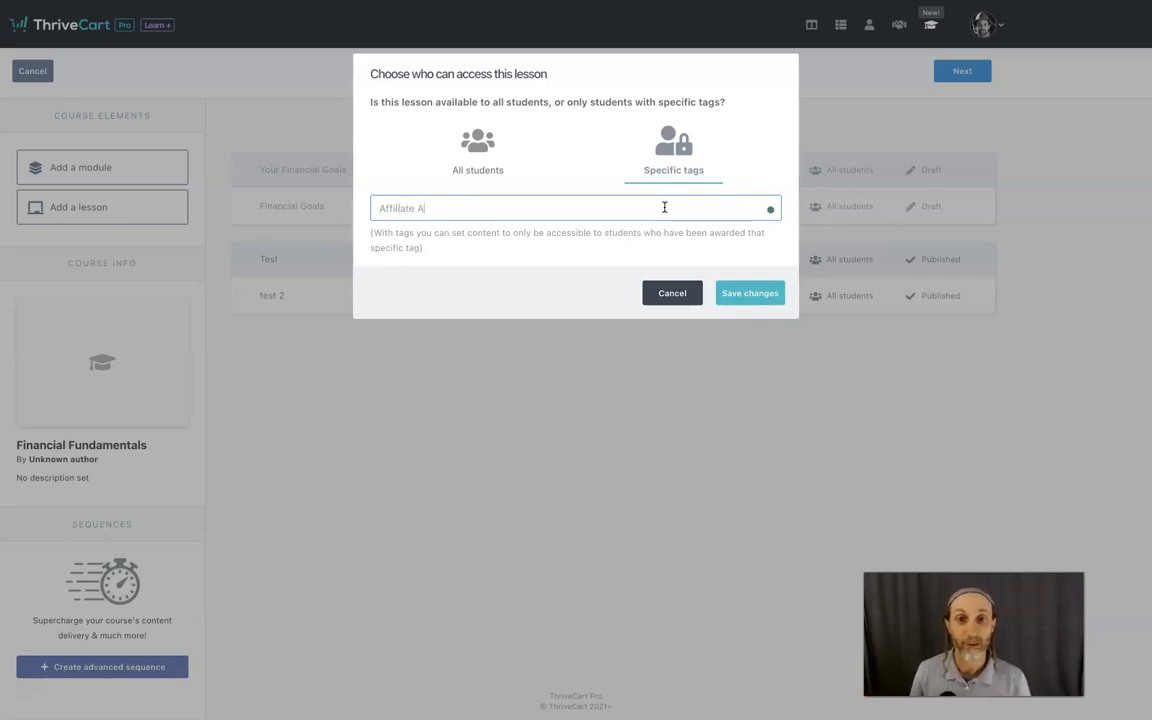
{"action": "left_click", "coordinate": [740, 292]}
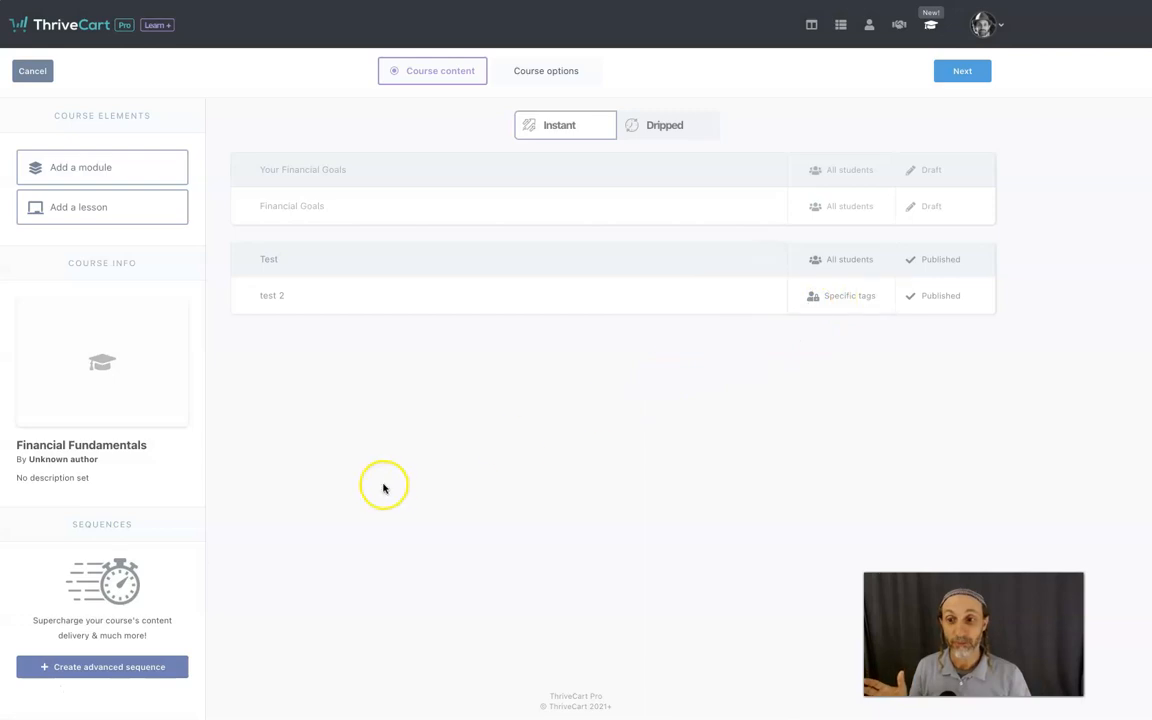
Step: Start an advanced sequence with a new course rule and open the choice of its trigger
{"action": "left_click", "coordinate": [166, 668]}
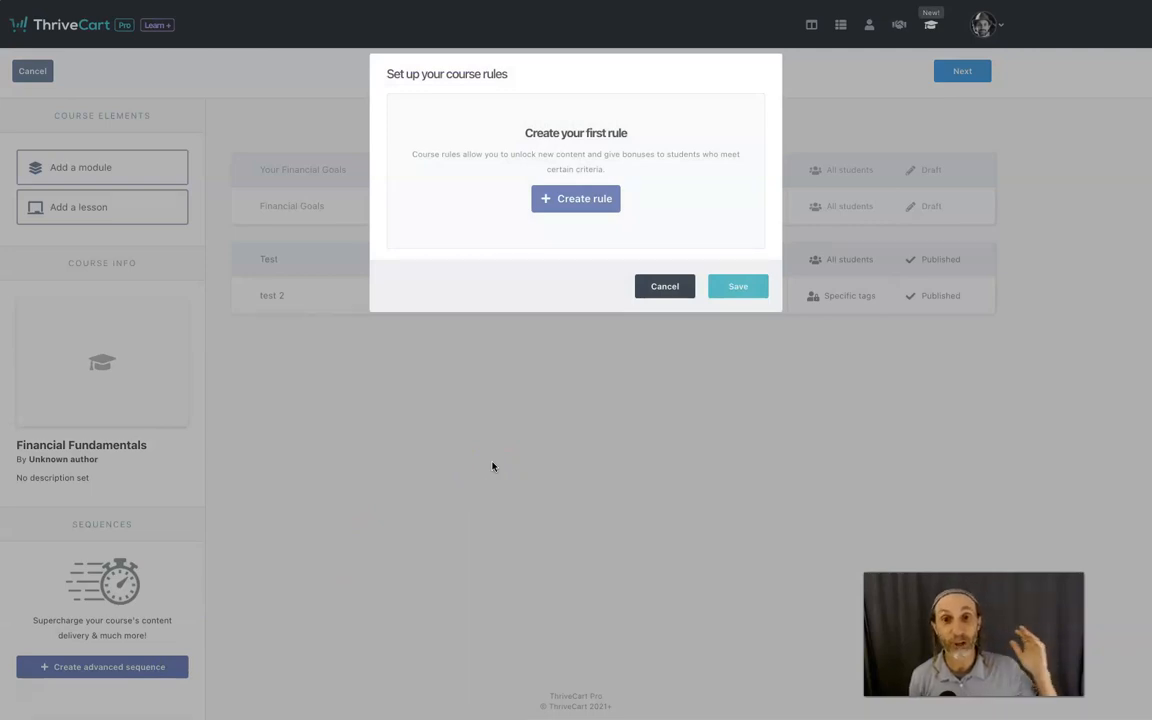
{"action": "left_click", "coordinate": [574, 201]}
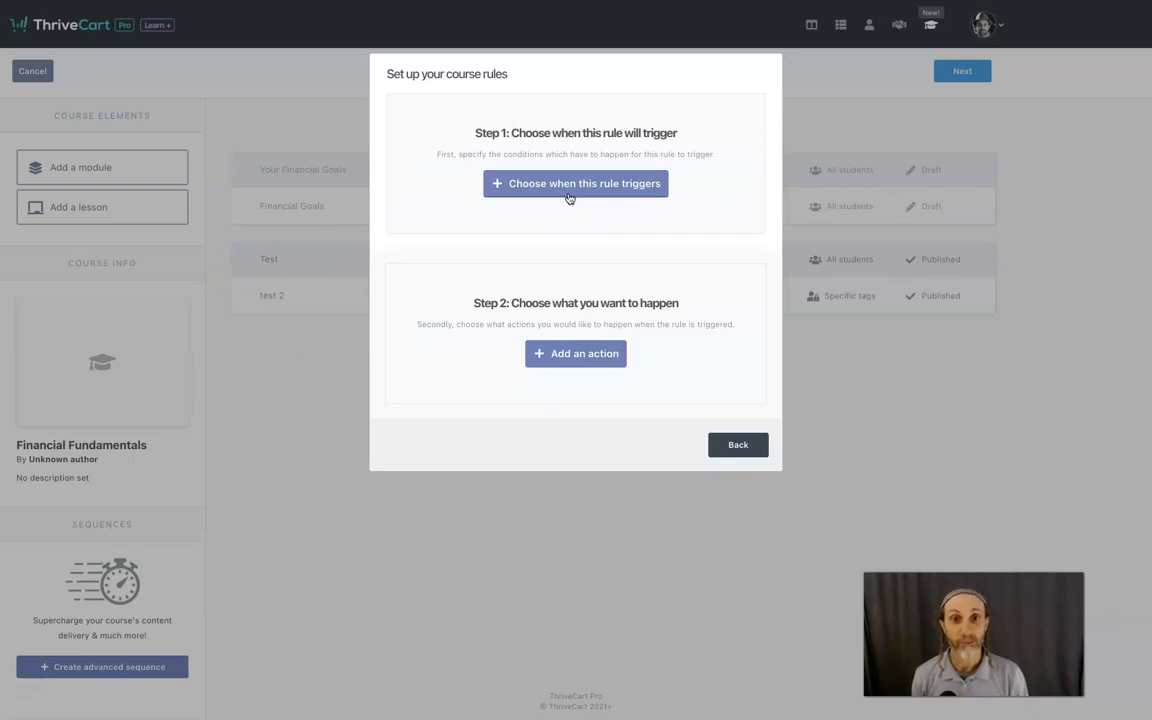
{"action": "left_click", "coordinate": [571, 260]}
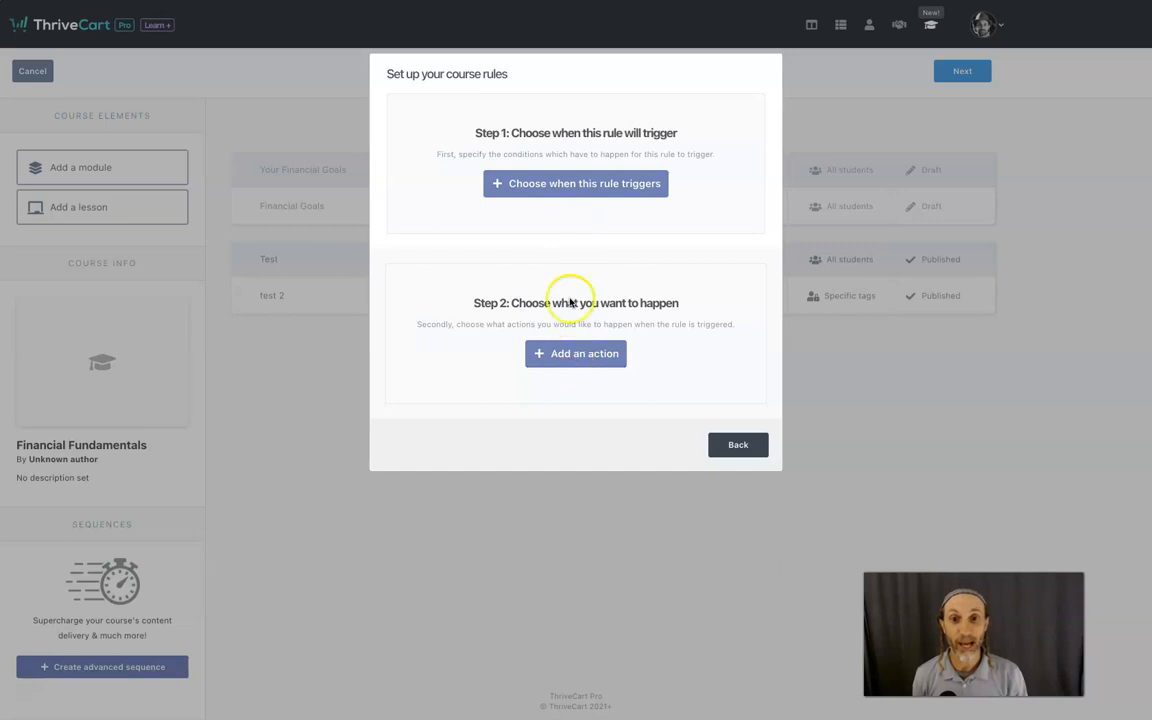
{"action": "left_click", "coordinate": [568, 184]}
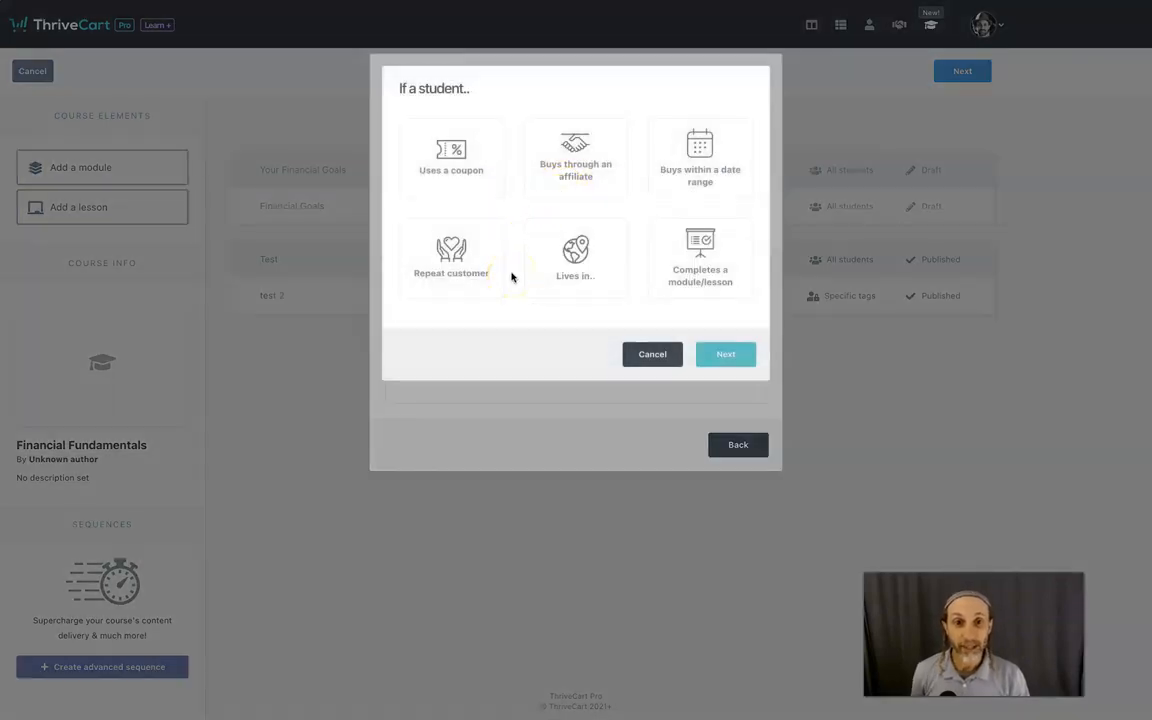
Step: Examine the available student triggers, from using a coupon to completing a module or lesson
{"action": "left_click", "coordinate": [489, 183]}
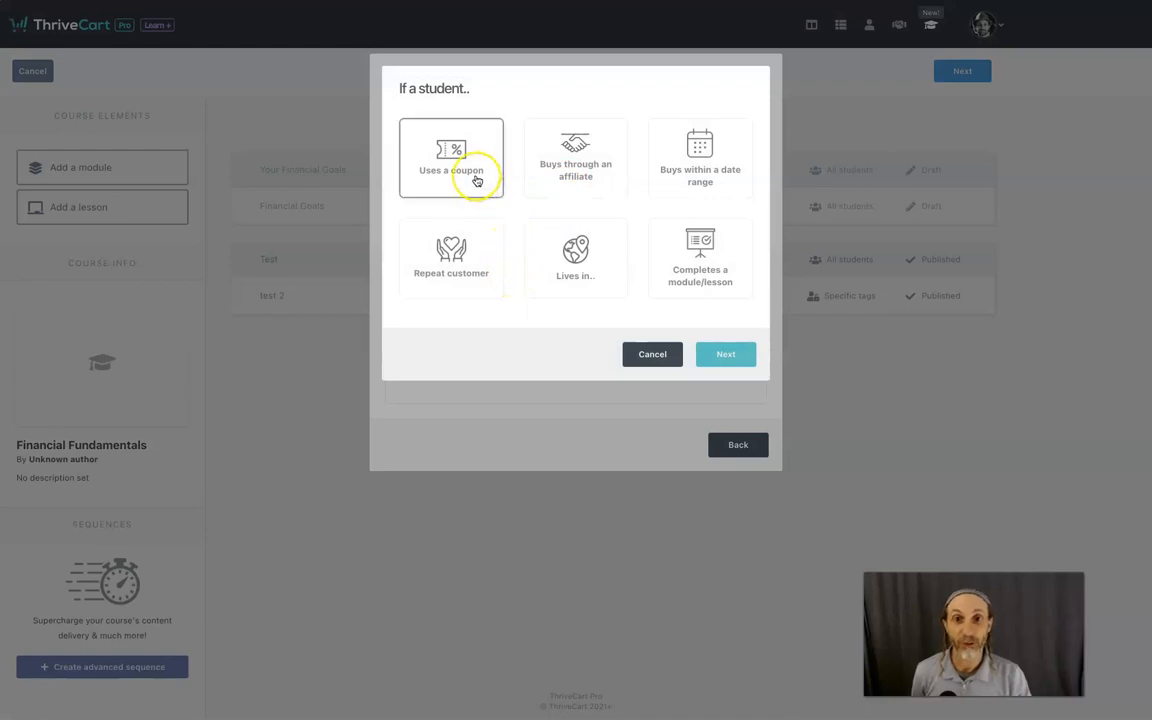
{"action": "left_click", "coordinate": [494, 183]}
{"action": "left_click", "coordinate": [571, 181]}
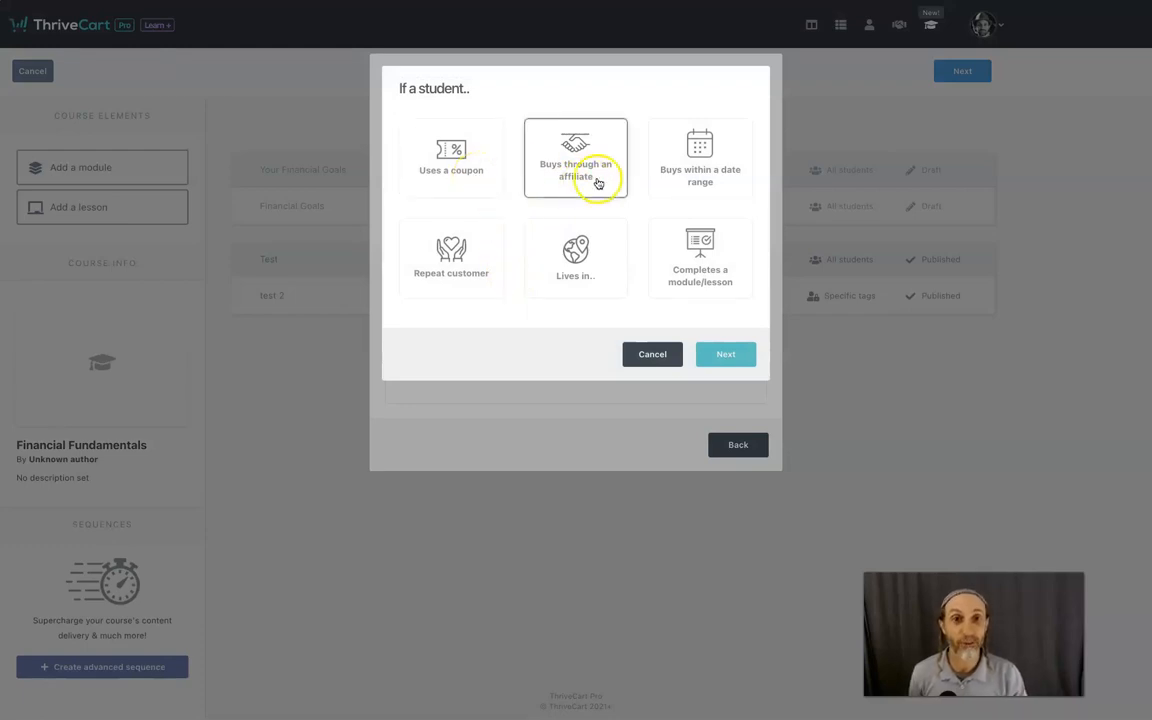
{"action": "left_click", "coordinate": [698, 183]}
{"action": "left_click", "coordinate": [490, 280]}
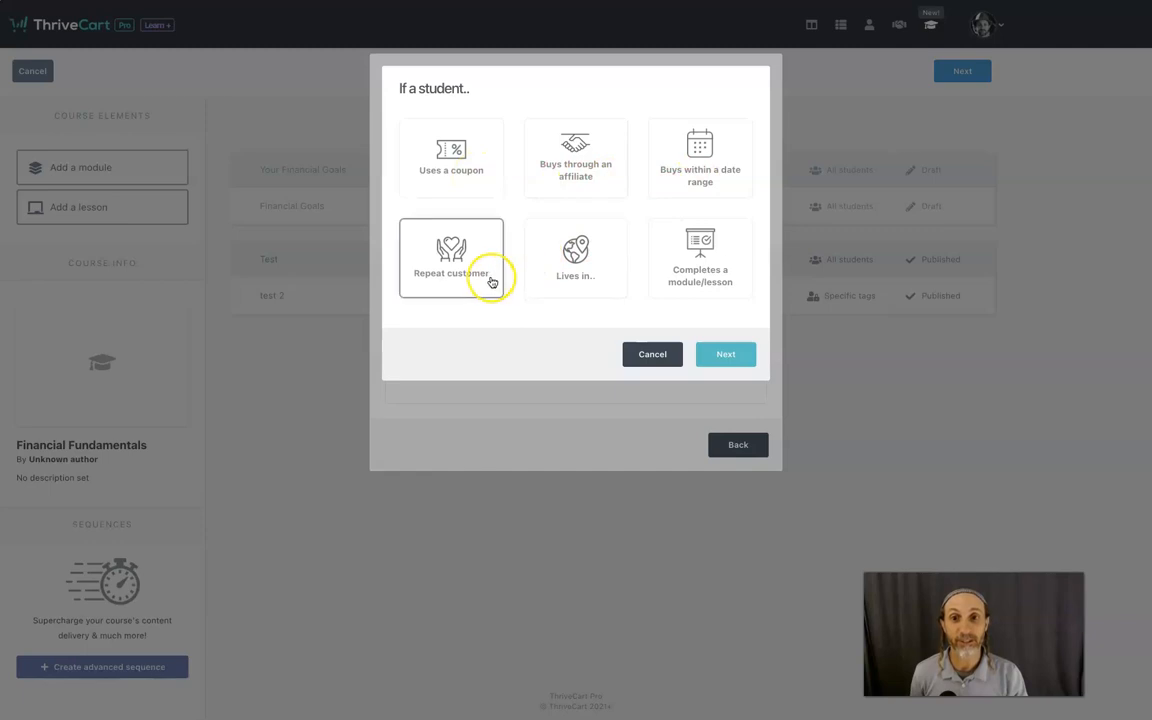
{"action": "left_click", "coordinate": [568, 286]}
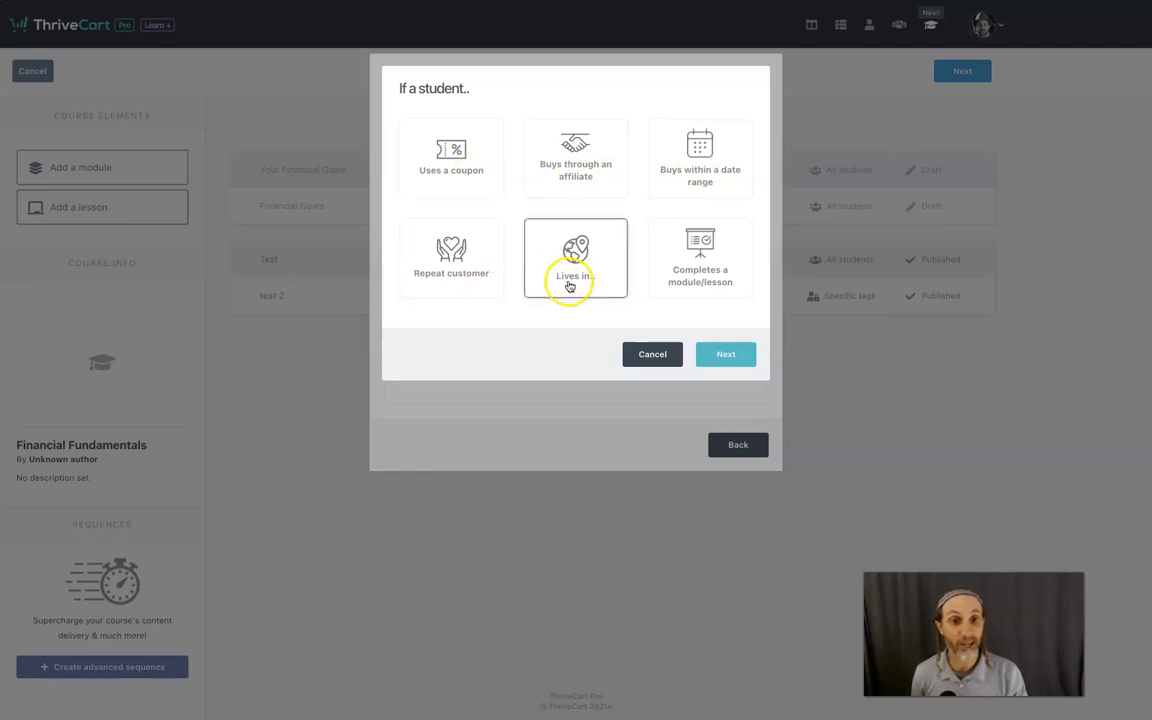
{"action": "left_click", "coordinate": [703, 286]}
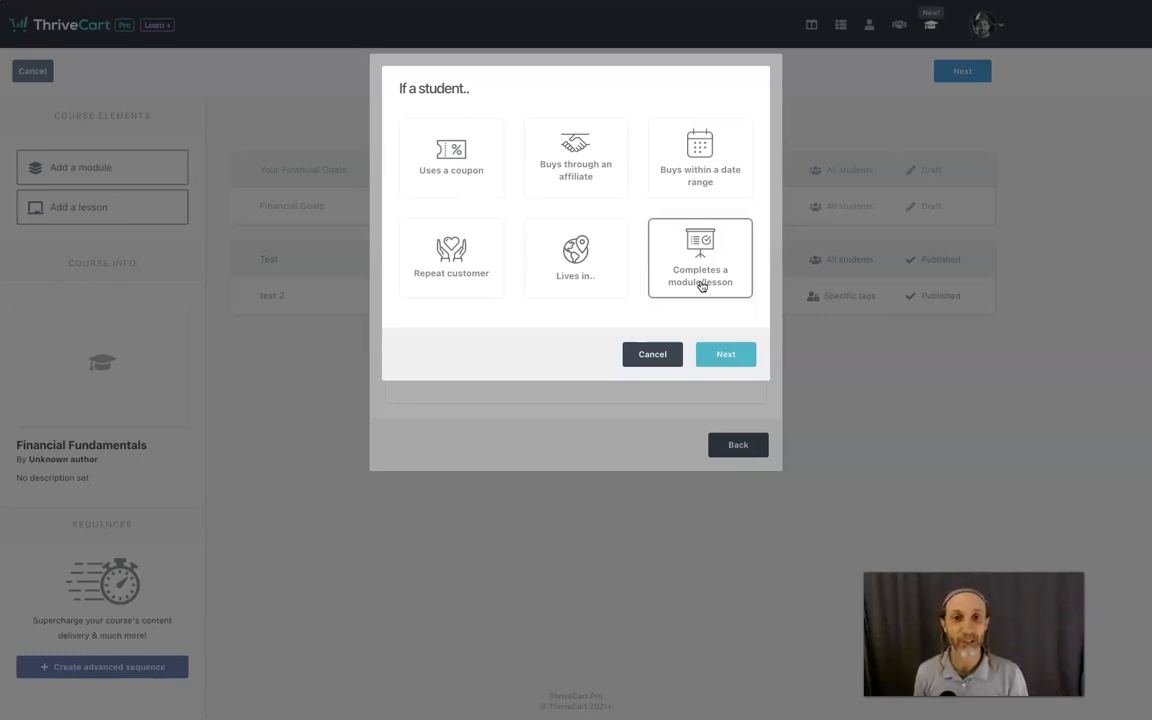
Step: Set the rule to trigger when a student buys through any affiliate
{"action": "left_click", "coordinate": [588, 193]}
{"action": "left_click", "coordinate": [565, 160]}
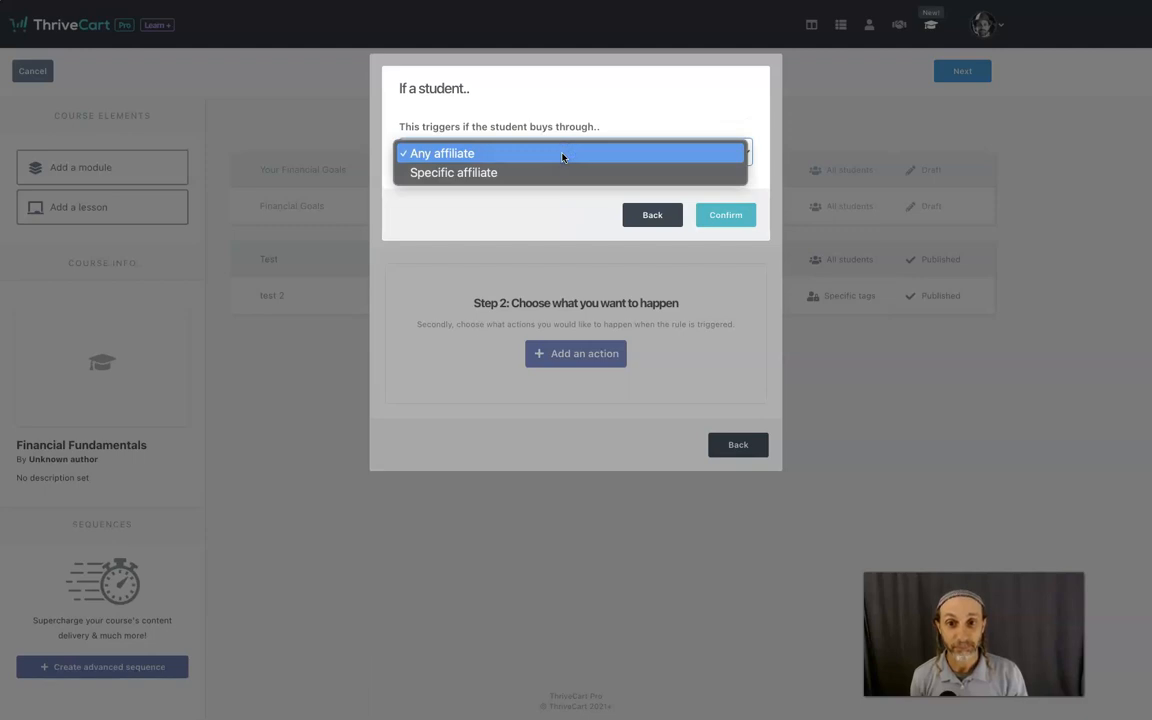
{"action": "left_click", "coordinate": [488, 155]}
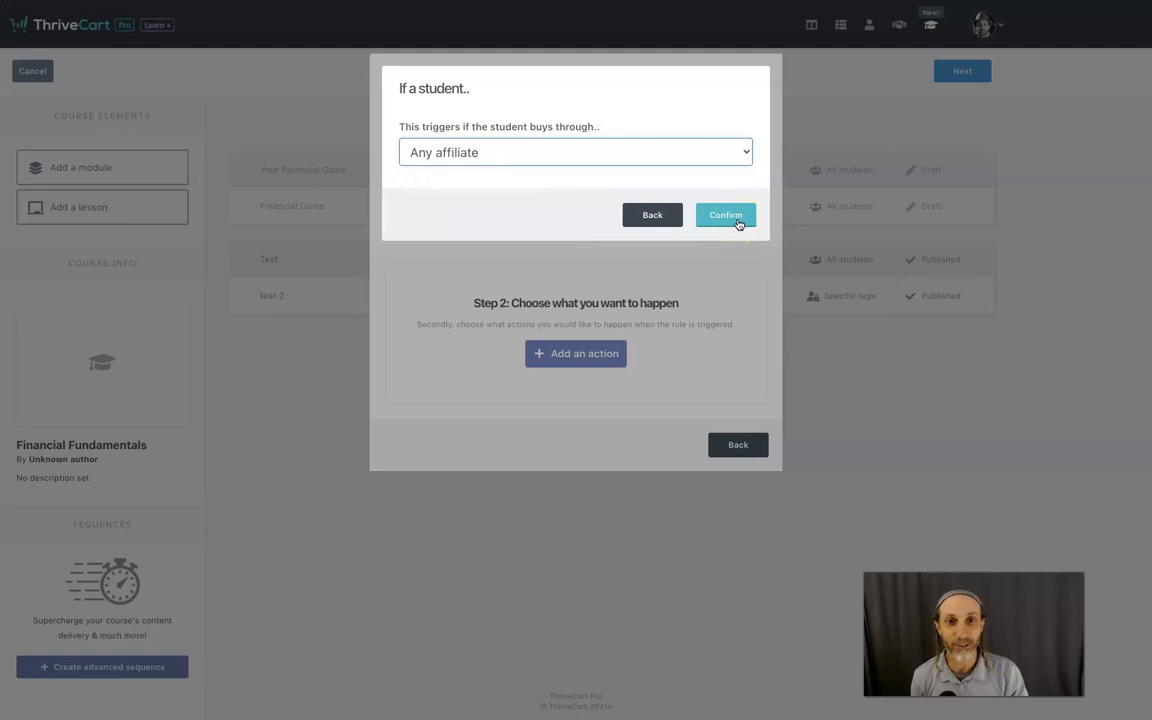
{"action": "left_click", "coordinate": [730, 217]}
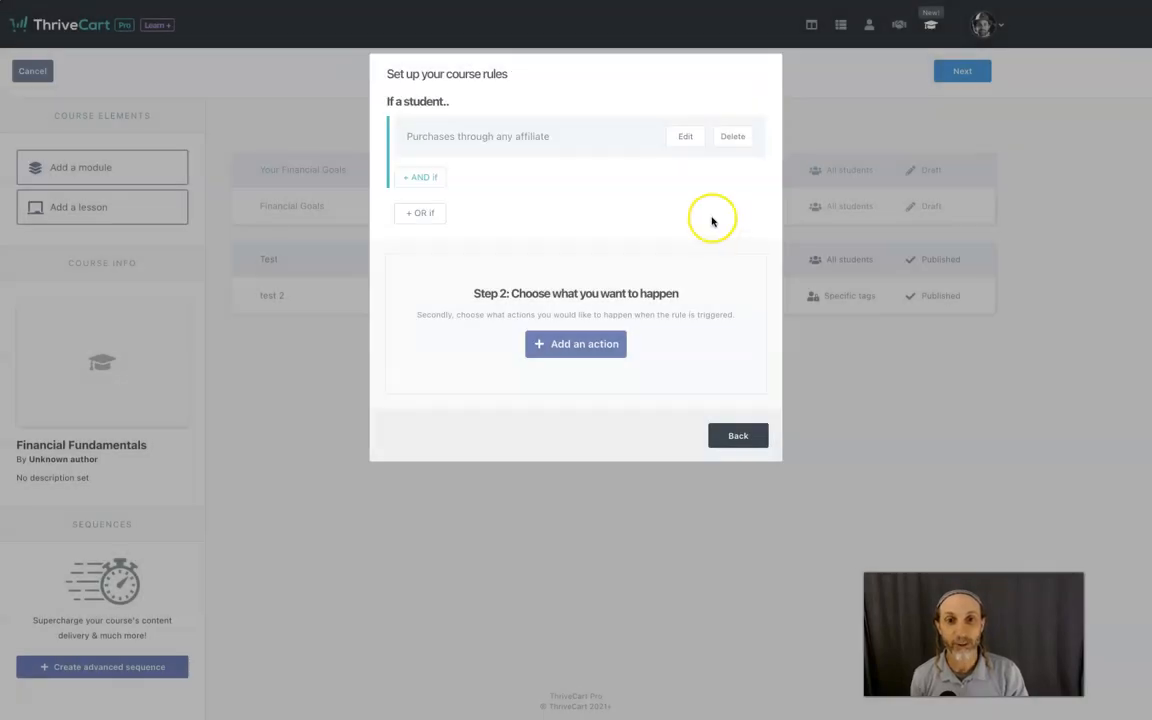
Step: Add an action to the rule that applies the Affiliate A tag, and confirm the rule
{"action": "left_click", "coordinate": [577, 345]}
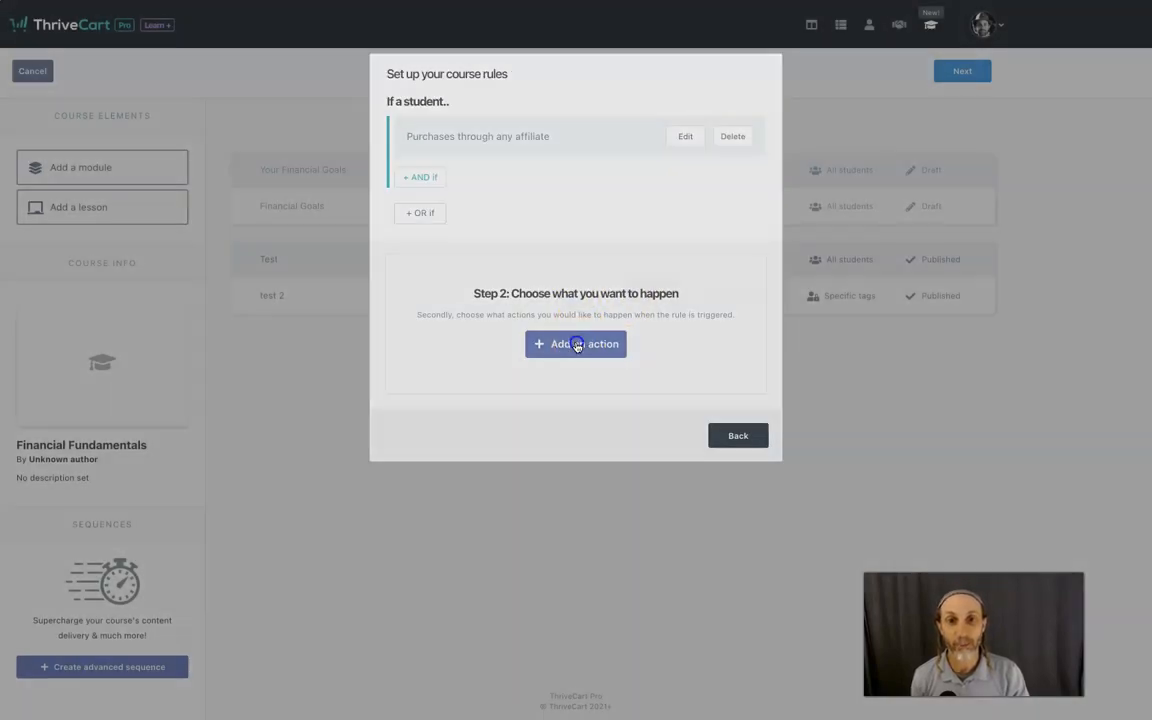
{"action": "left_click", "coordinate": [697, 178]}
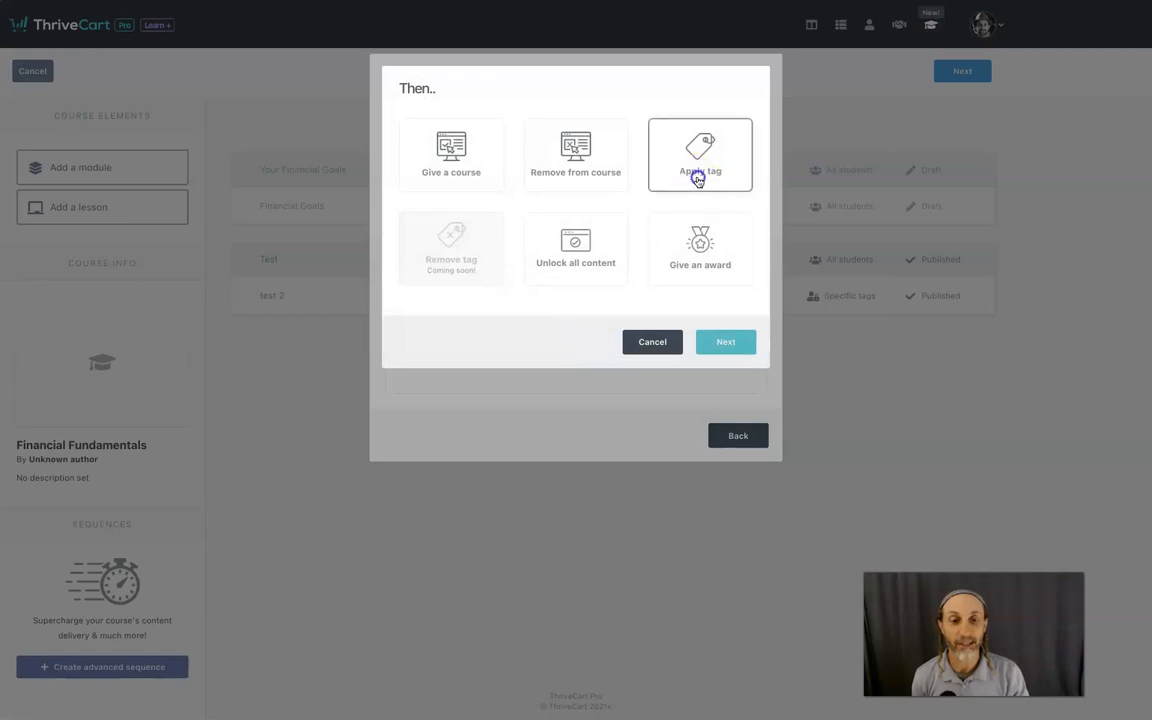
{"action": "left_click", "coordinate": [697, 178]}
{"action": "left_click", "coordinate": [556, 150]}
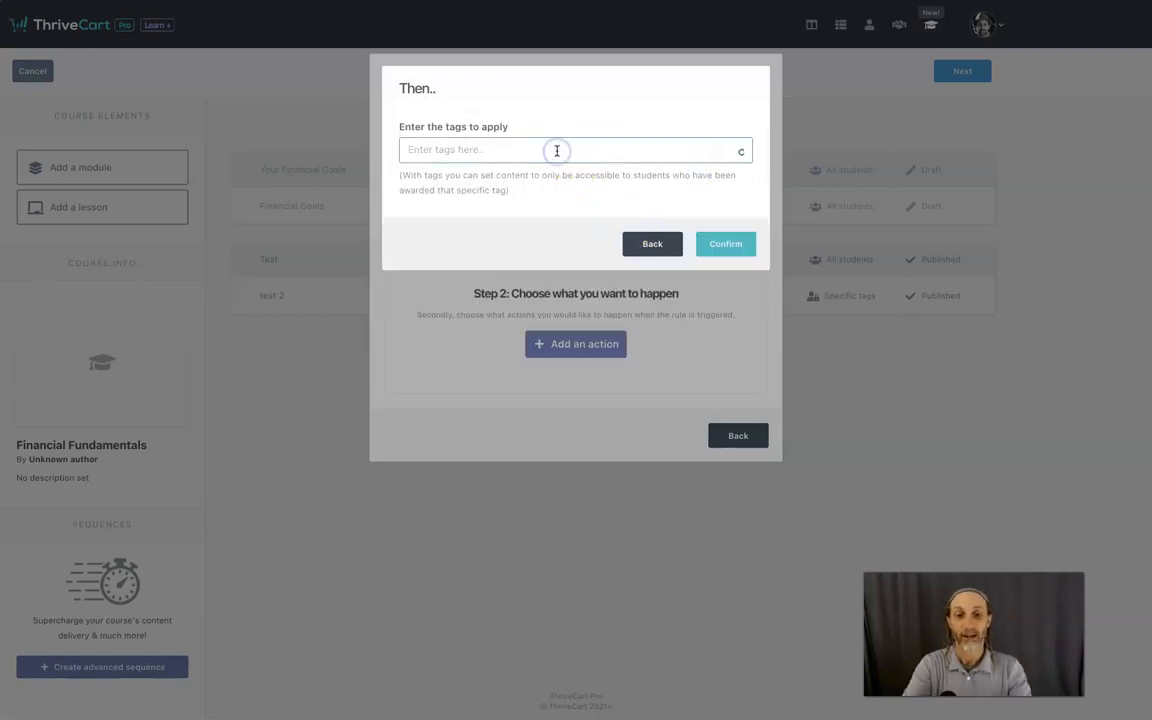
{"action": "type", "text": "Affiliate A"}
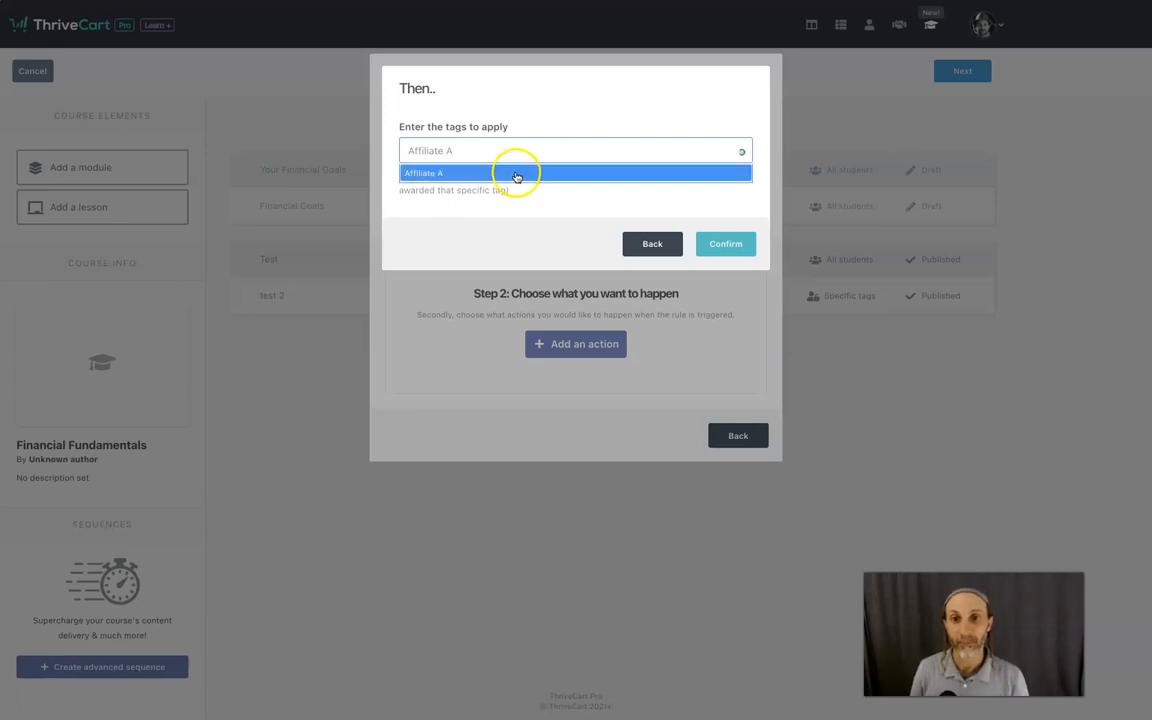
{"action": "left_click", "coordinate": [516, 174]}
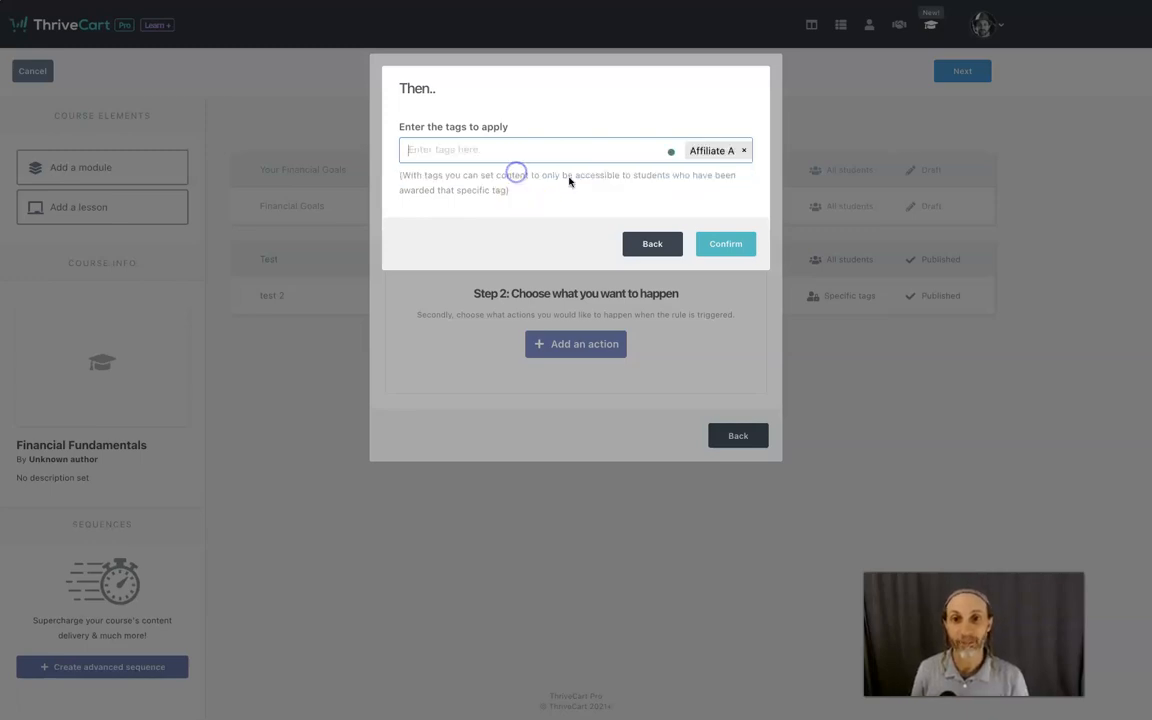
{"action": "left_click", "coordinate": [726, 246]}
{"action": "left_click", "coordinate": [738, 364]}
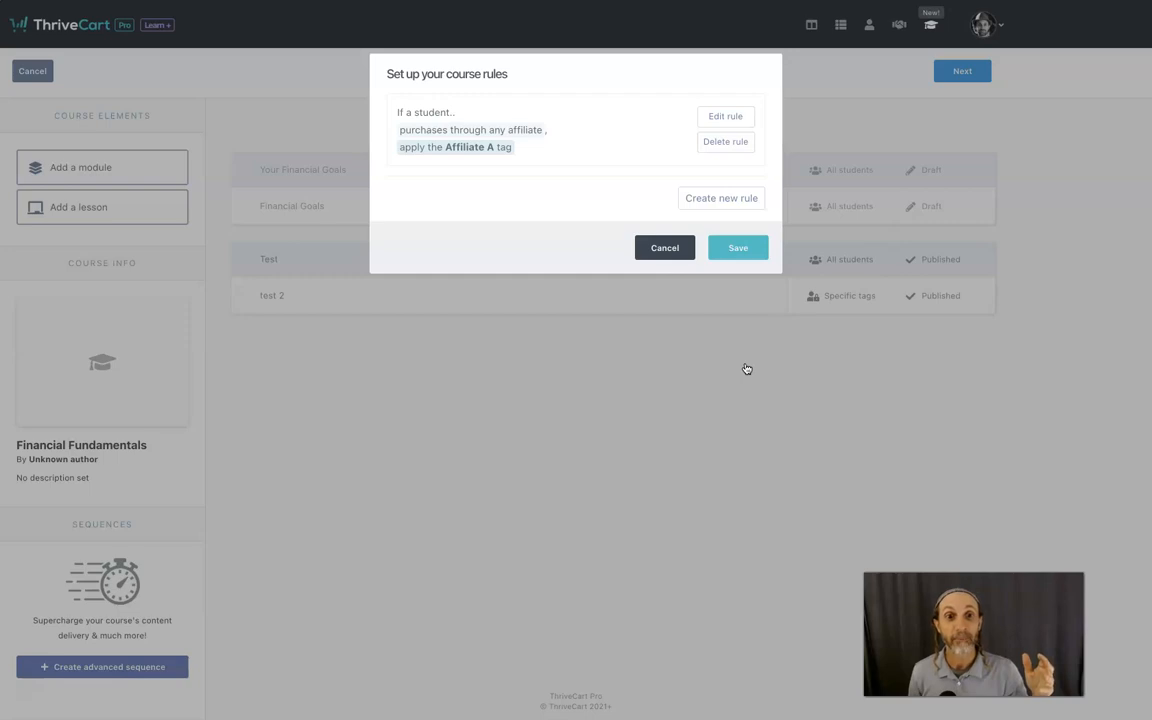
Step: Save the course rules and return to the course content
{"action": "left_click", "coordinate": [748, 350]}
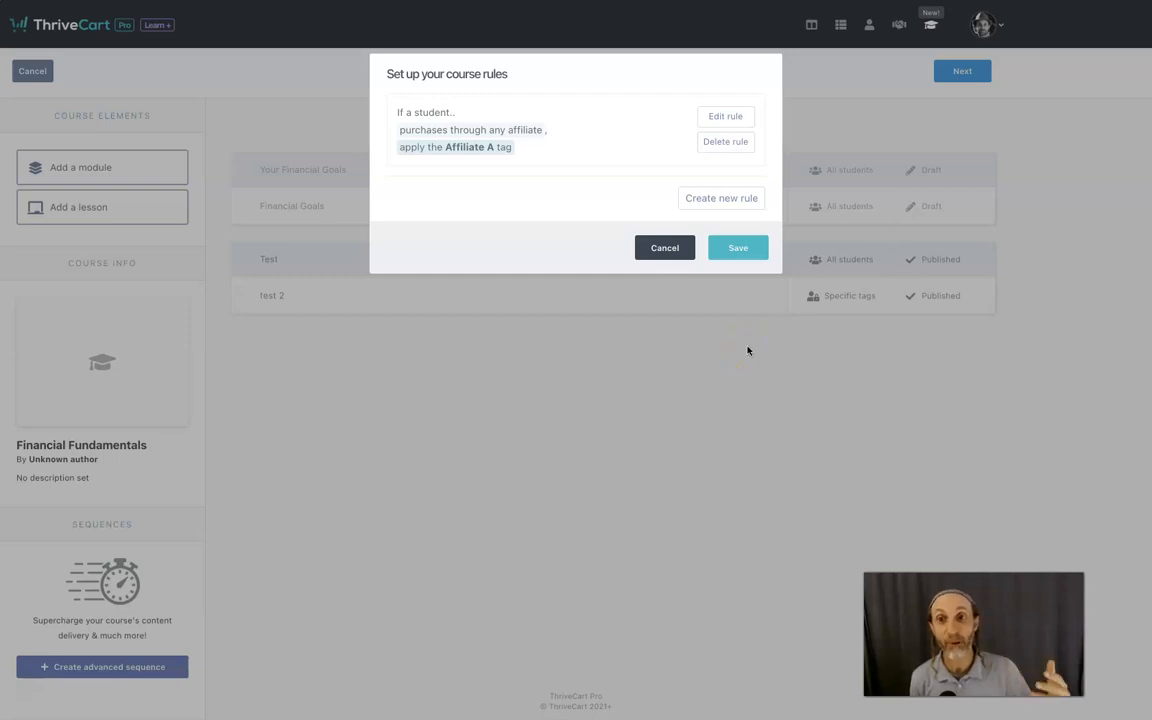
{"action": "left_click", "coordinate": [276, 299]}
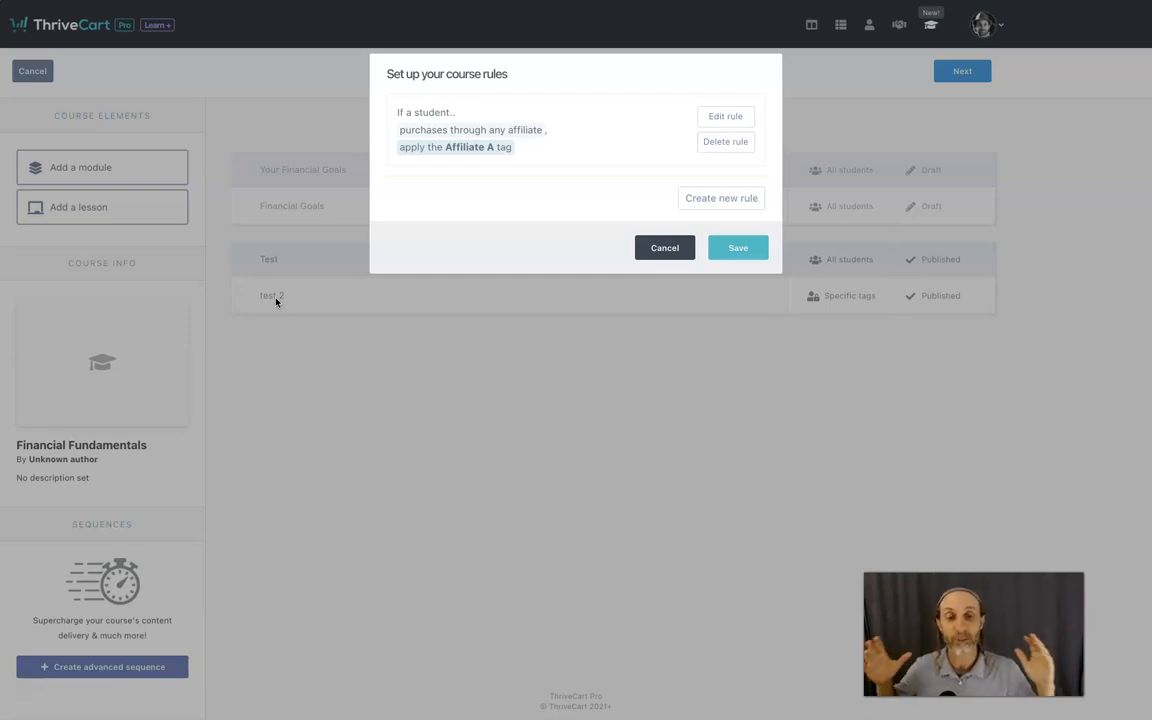
{"action": "left_click", "coordinate": [744, 249]}
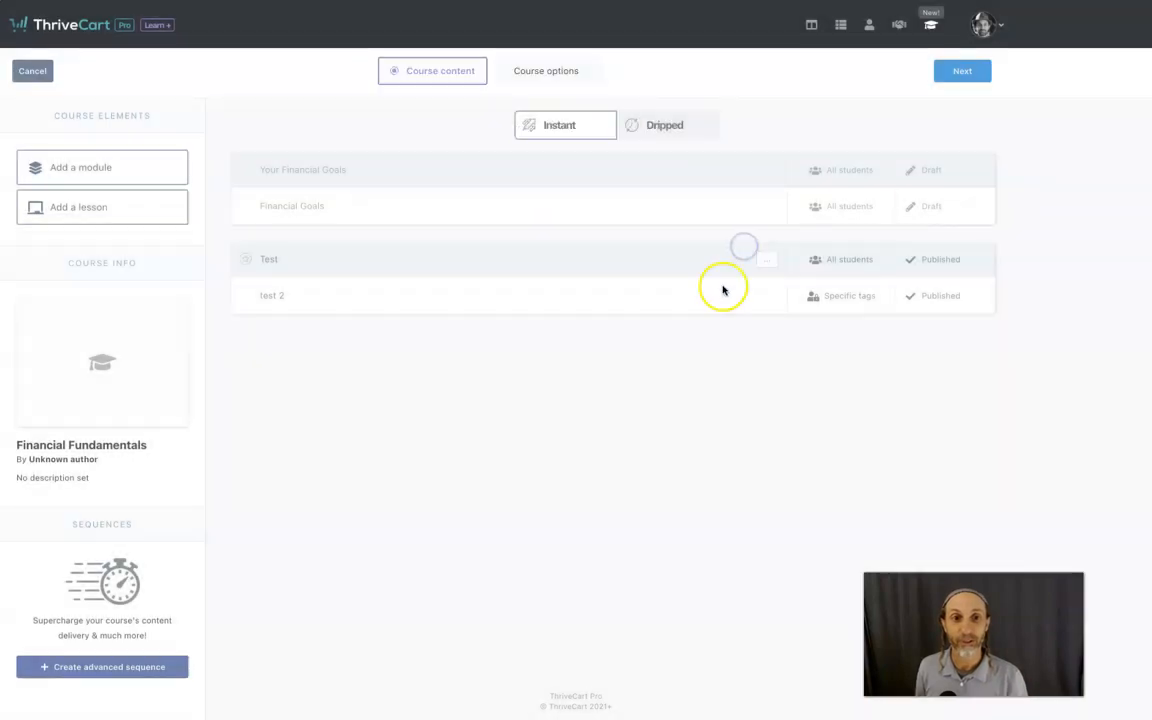
{"action": "left_click", "coordinate": [840, 261]}
{"action": "left_click", "coordinate": [674, 152]}
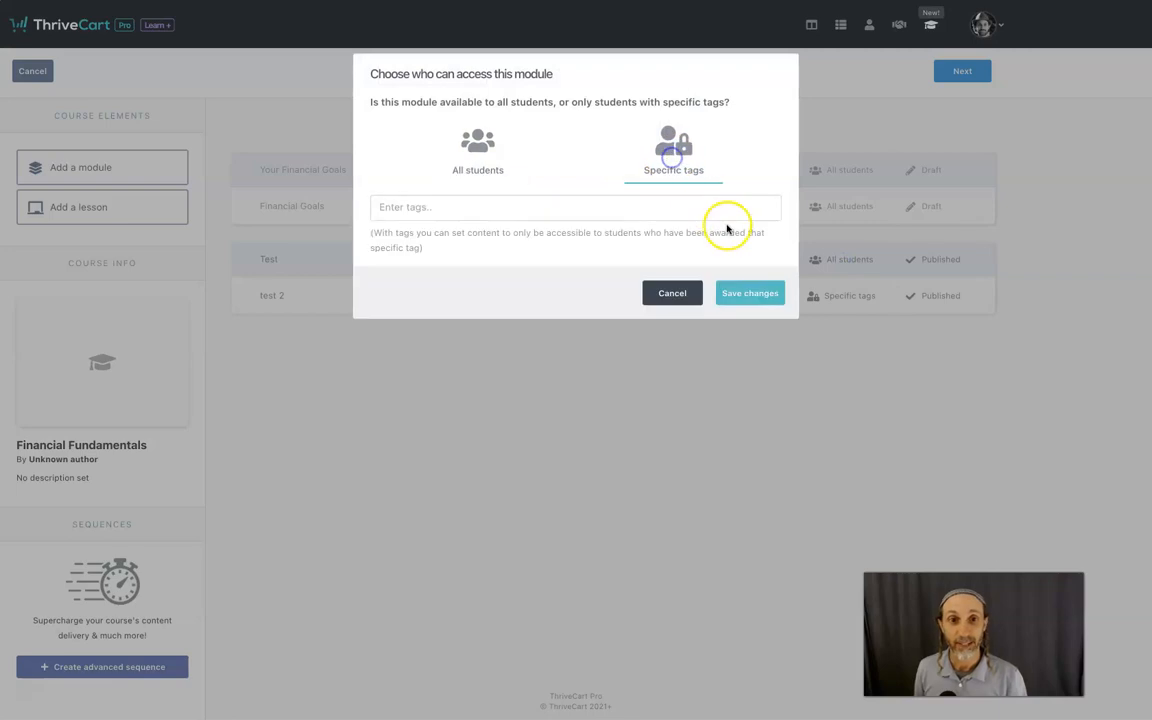
{"action": "left_click", "coordinate": [686, 291]}
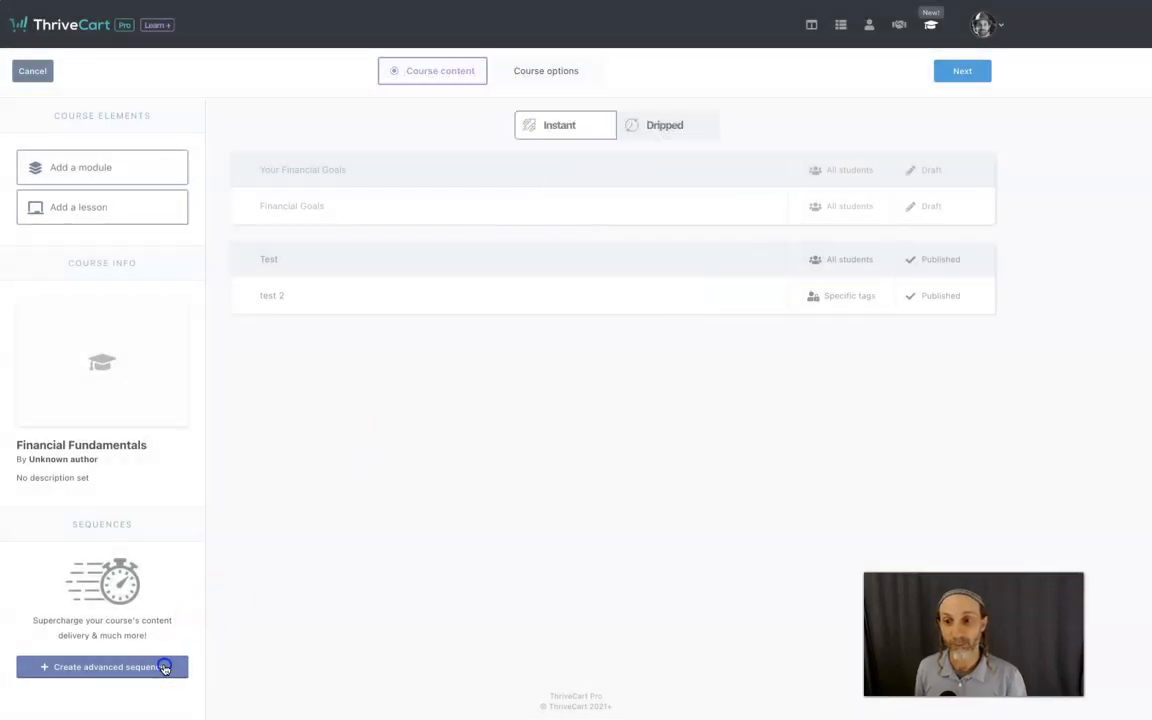
Step: Start a new course rule that triggers when a student completes the Test module
{"action": "left_click", "coordinate": [165, 666]}
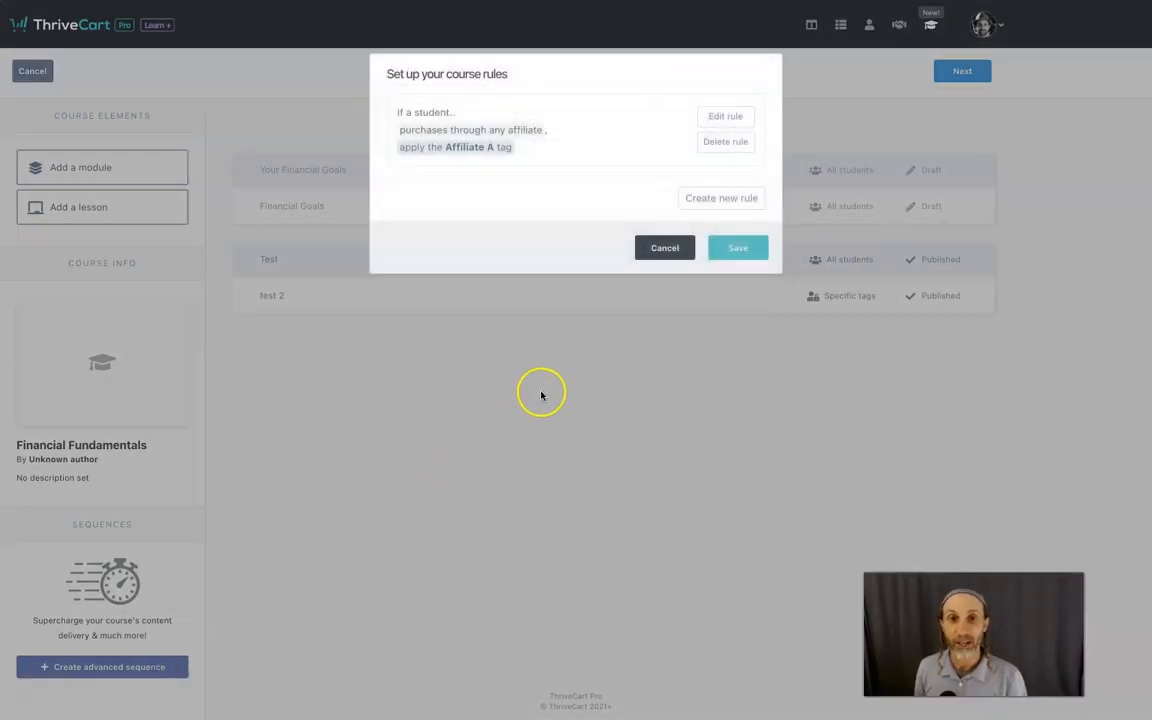
{"action": "left_click", "coordinate": [720, 197]}
{"action": "left_click", "coordinate": [630, 186]}
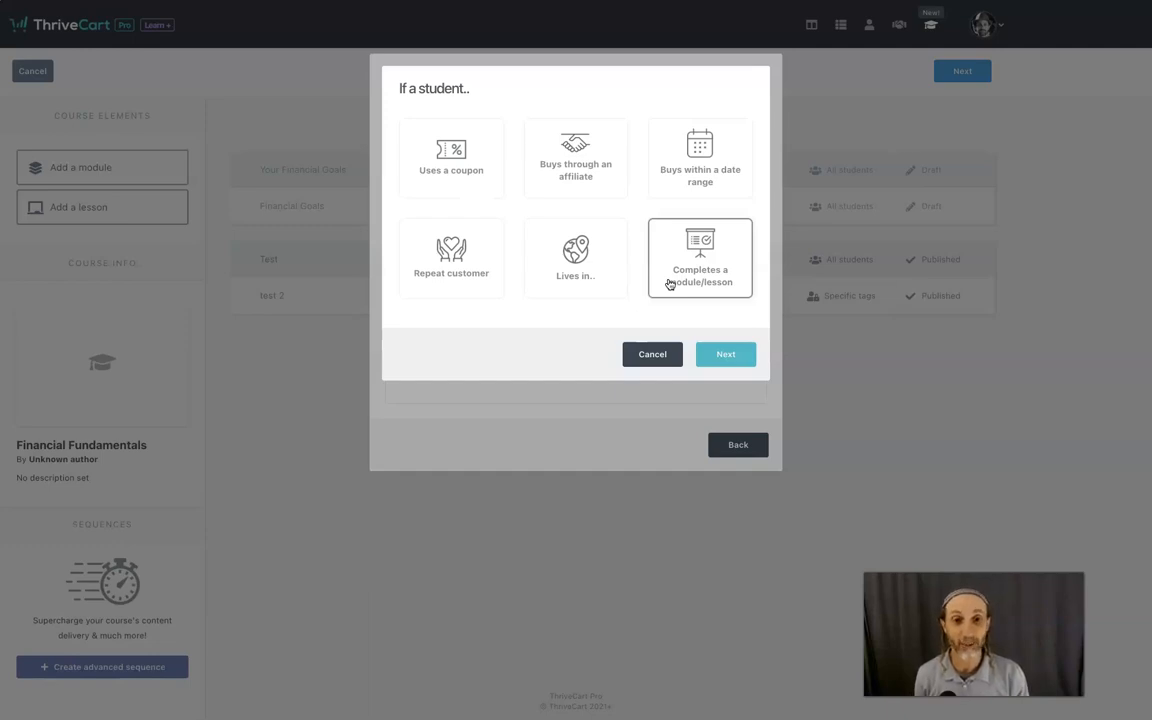
{"action": "left_click", "coordinate": [670, 284]}
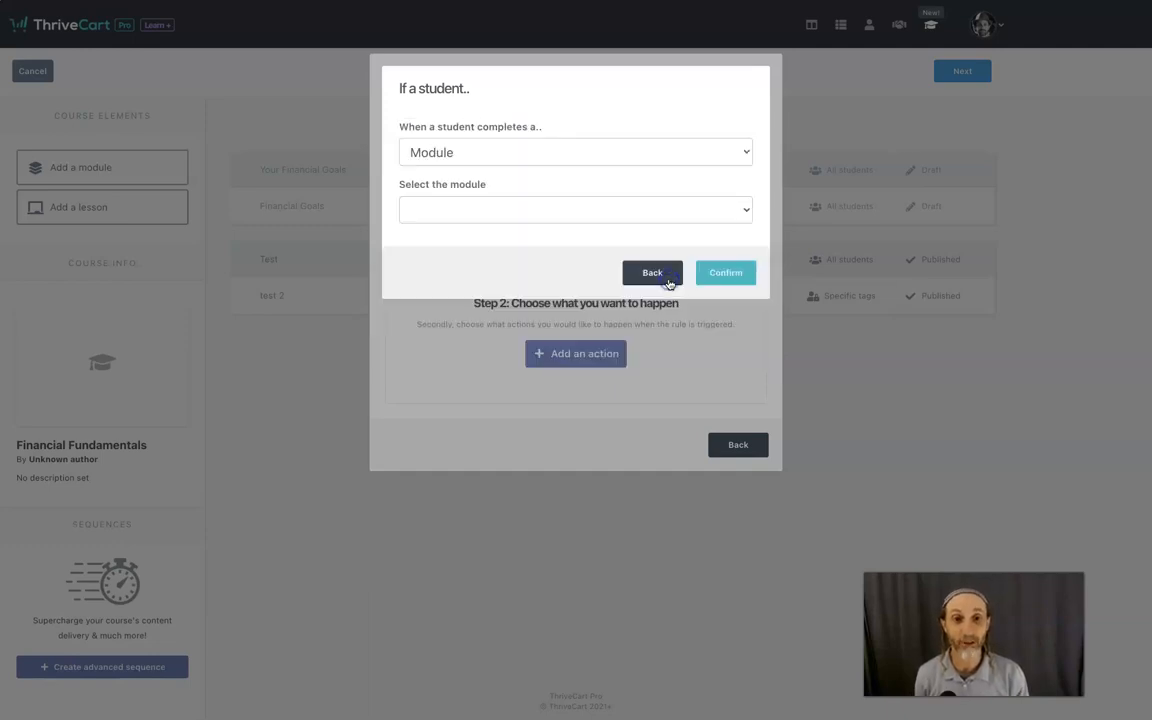
{"action": "left_click", "coordinate": [527, 151]}
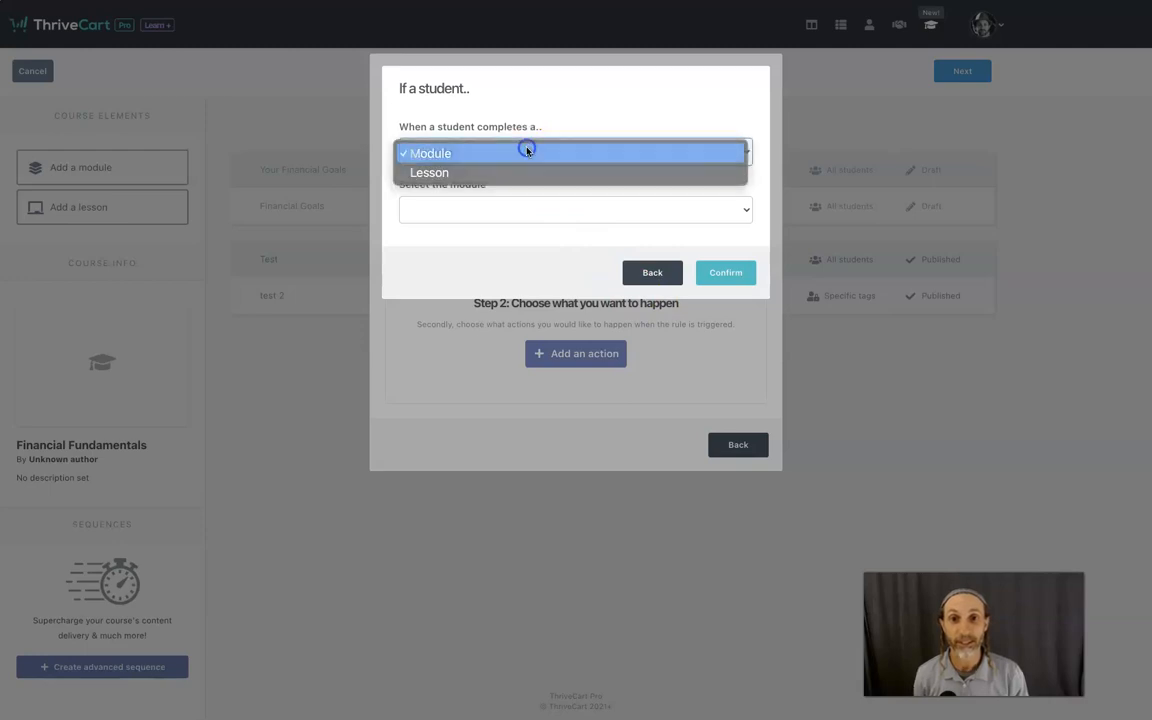
{"action": "left_click", "coordinate": [527, 151]}
{"action": "left_click", "coordinate": [517, 211]}
{"action": "left_click", "coordinate": [503, 233]}
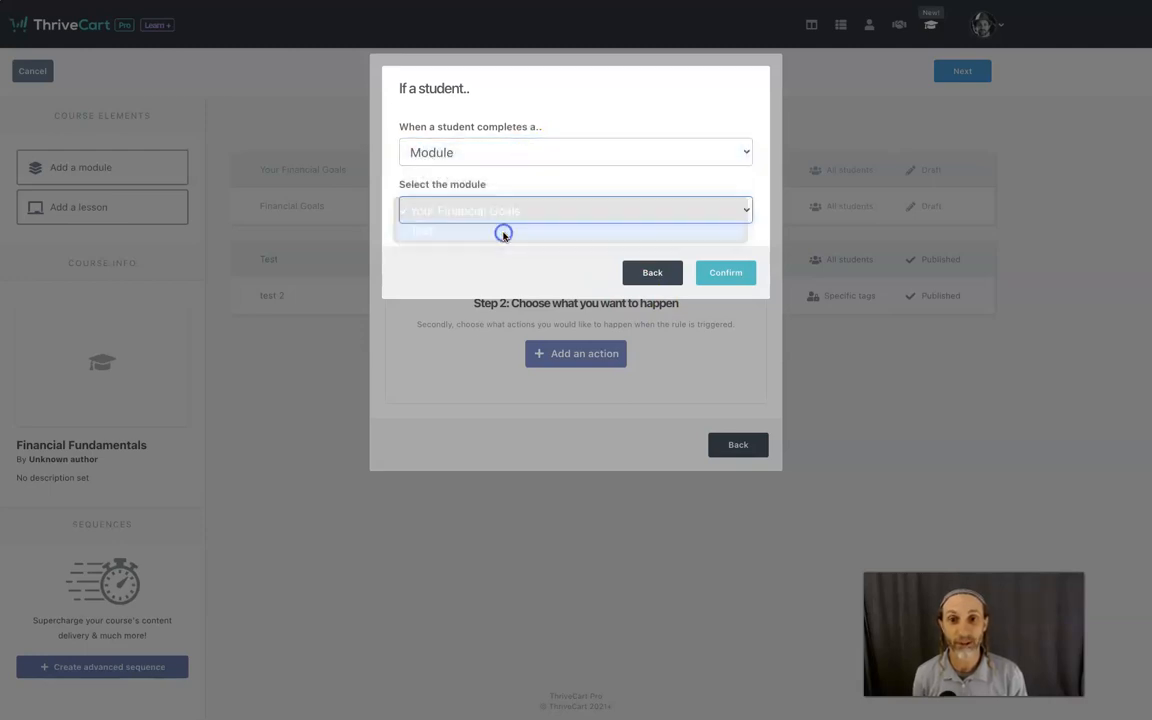
{"action": "left_click", "coordinate": [733, 277]}
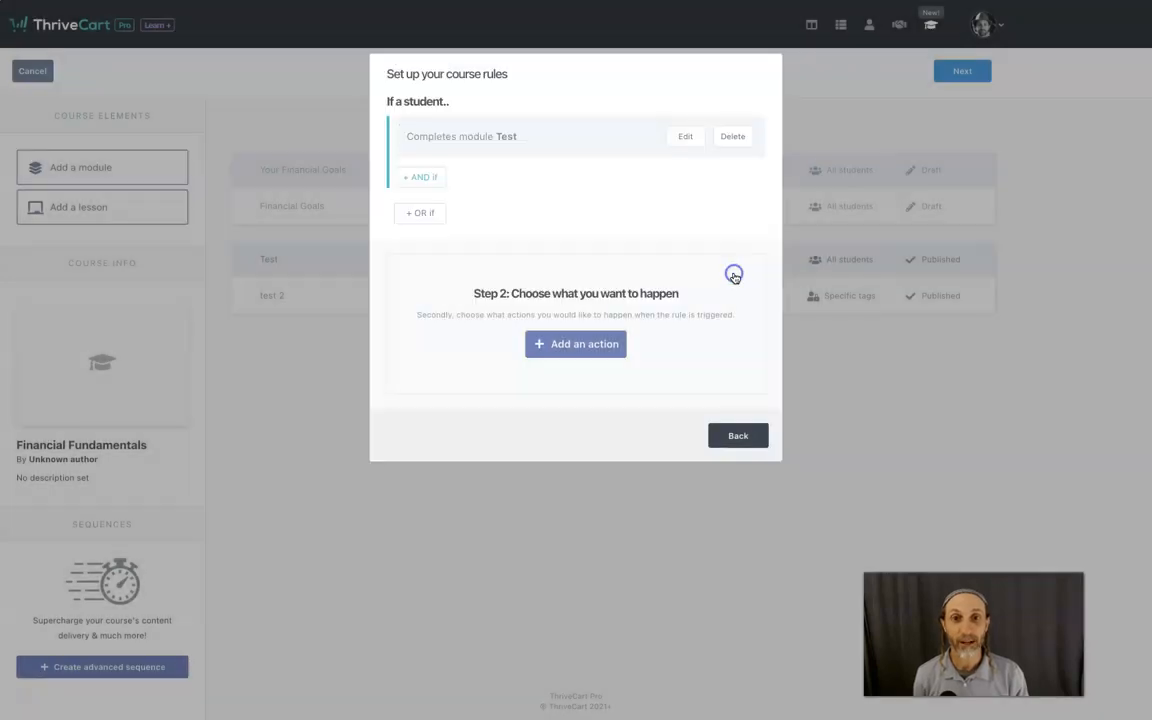
Step: Examine the available rule actions, including Remove from course, and discard the new rule without saving the course rules
{"action": "left_click", "coordinate": [586, 346]}
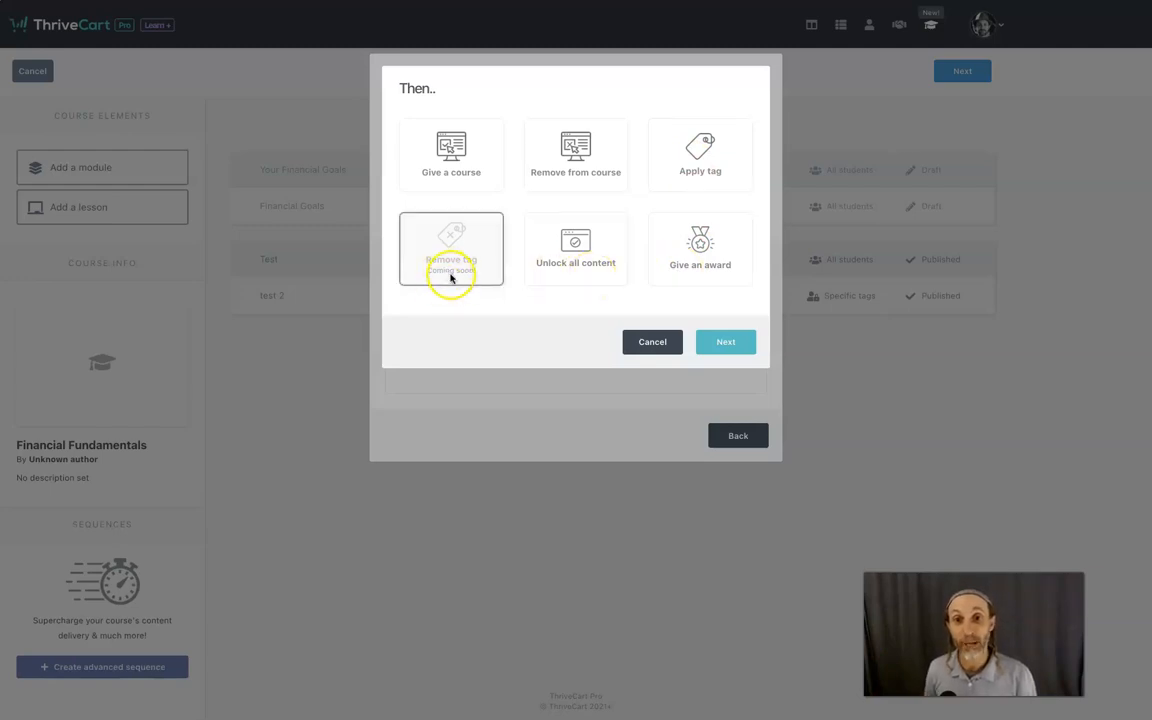
{"action": "left_click", "coordinate": [586, 189]}
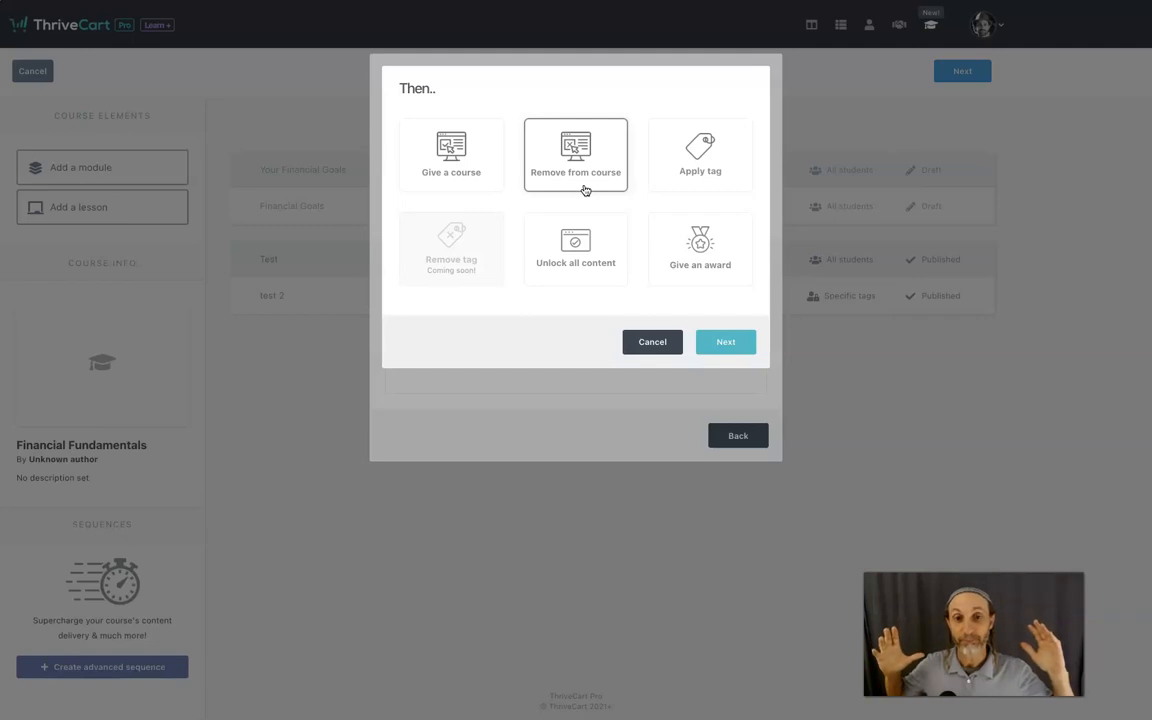
{"action": "left_click", "coordinate": [652, 342]}
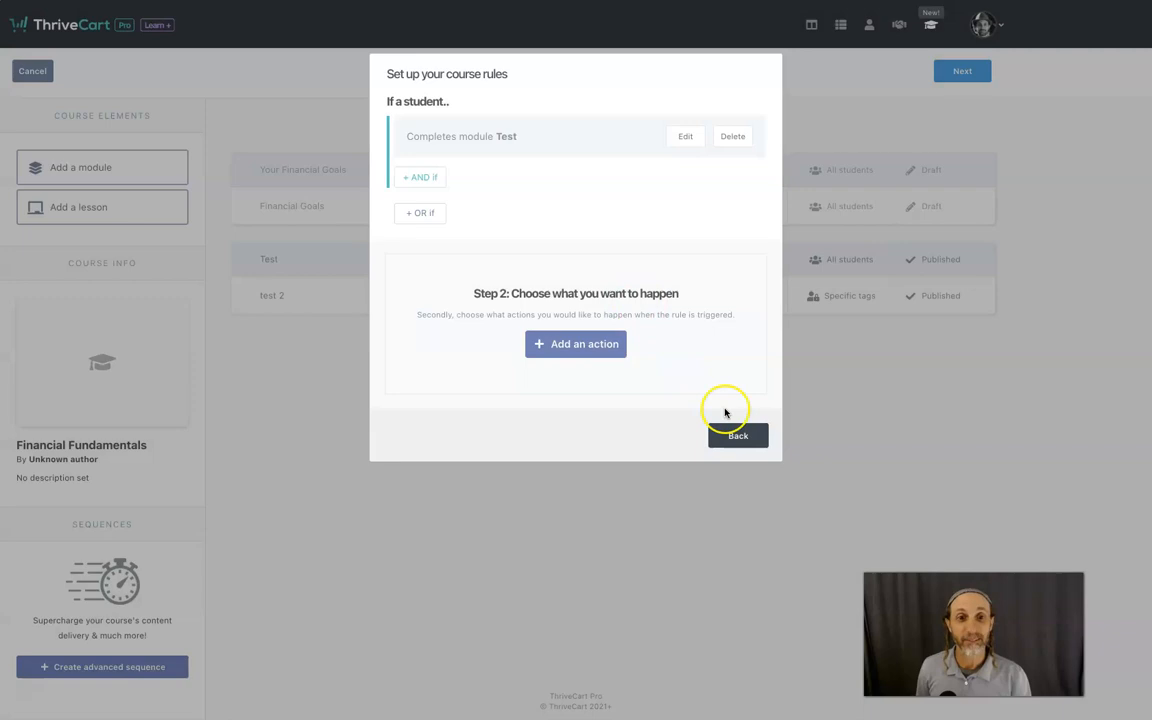
{"action": "left_click", "coordinate": [733, 433]}
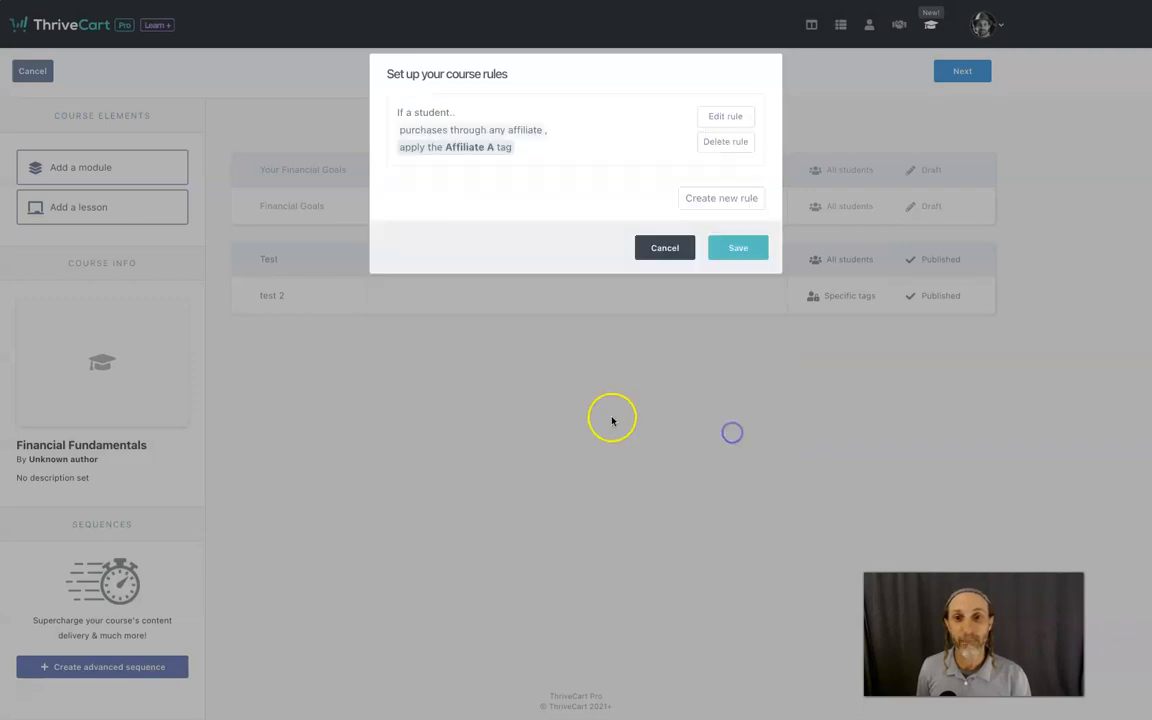
{"action": "left_click", "coordinate": [668, 247]}
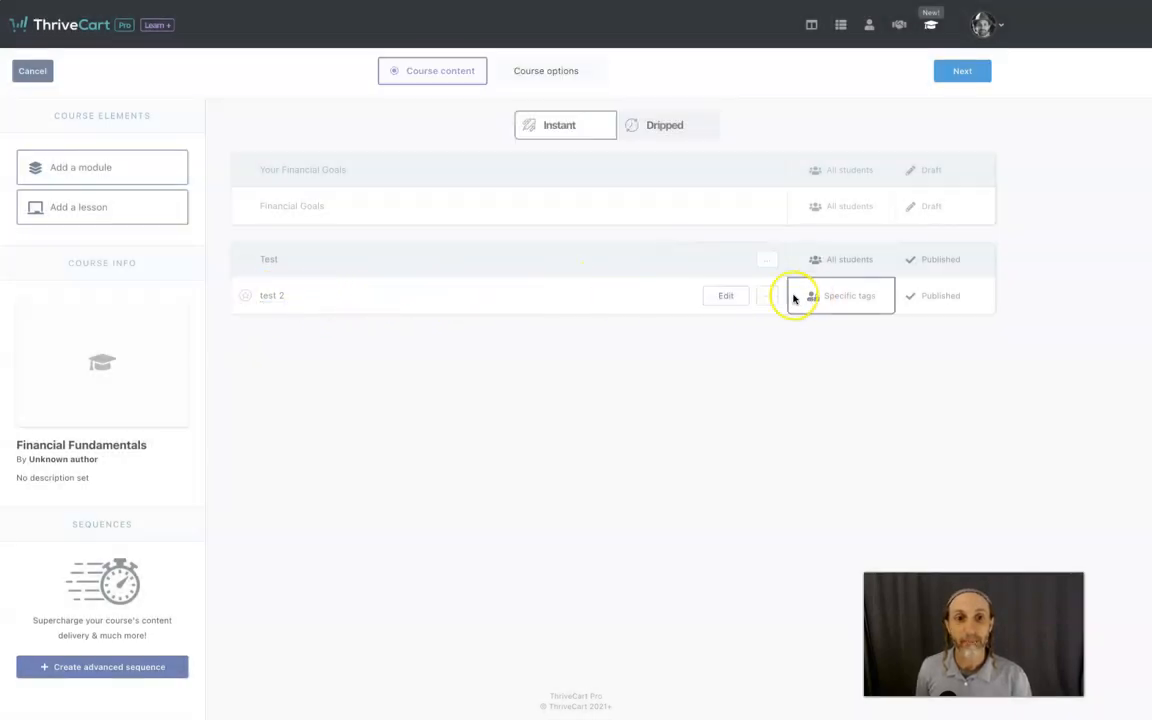
Step: Open the test 2 lesson for editing and select its video element
{"action": "left_click", "coordinate": [726, 295]}
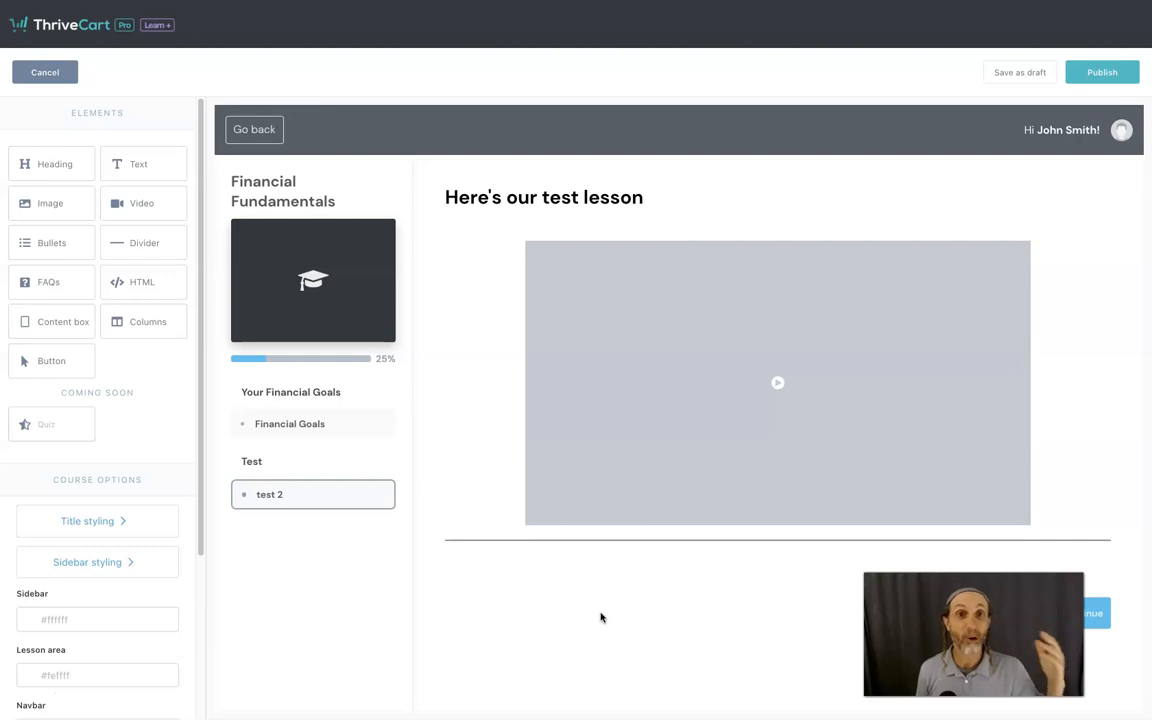
{"action": "left_click", "coordinate": [734, 427]}
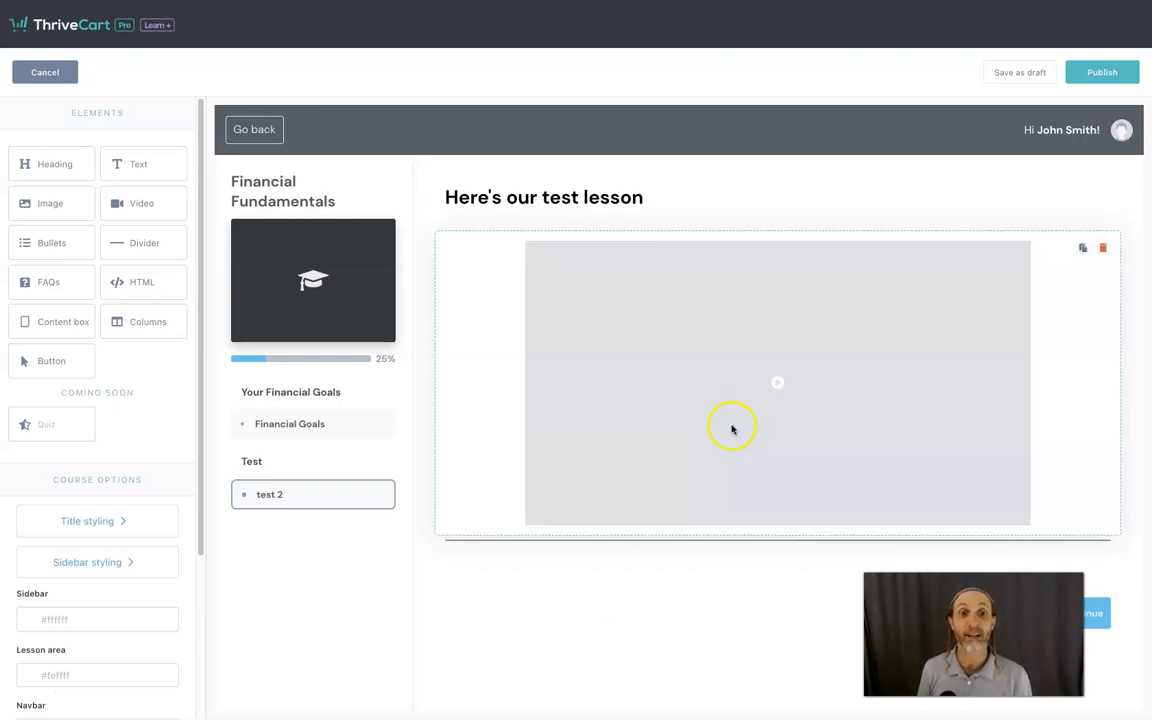